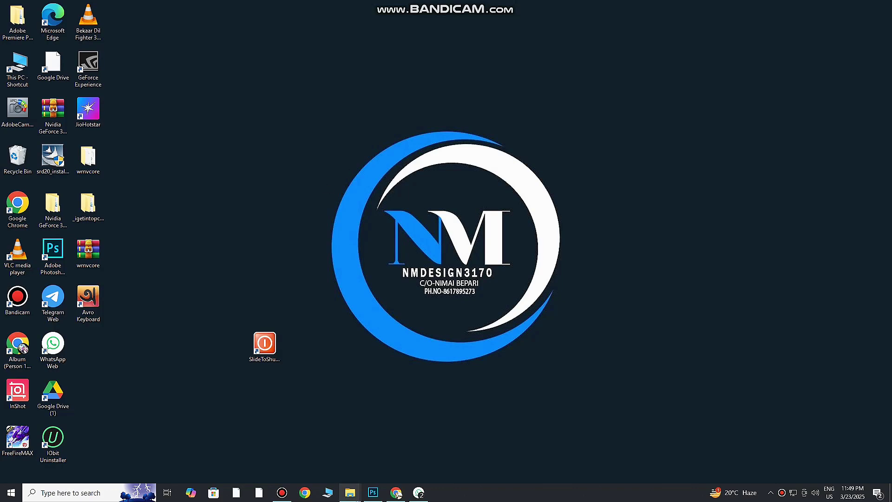
Step: Restore Photoshop and create a new blank 1080 × 1350 px document at 300 ppi
{"action": "left_click", "coordinate": [373, 493]}
{"action": "left_click", "coordinate": [60, 160]}
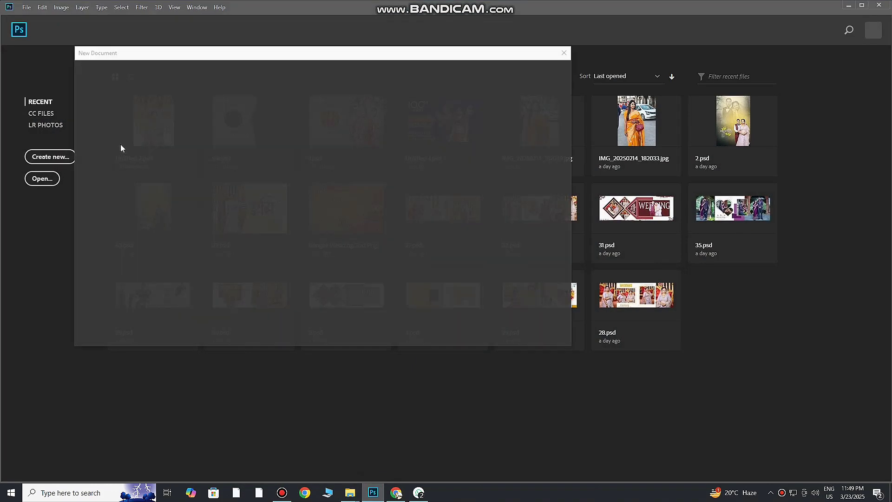
{"action": "left_click", "coordinate": [447, 139]}
{"action": "left_click", "coordinate": [446, 167]}
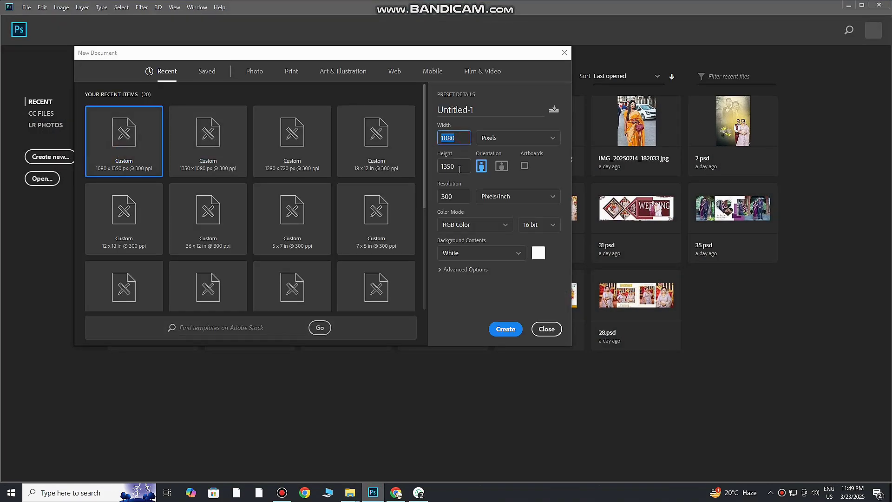
{"action": "left_click", "coordinate": [506, 328]}
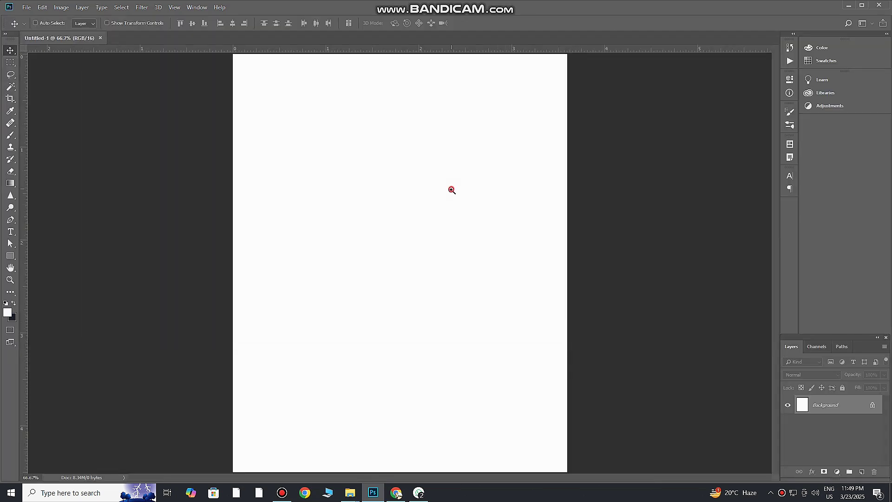
Step: Zoom in on the blank page and add a horizontal guide across it
{"action": "left_click", "coordinate": [433, 195]}
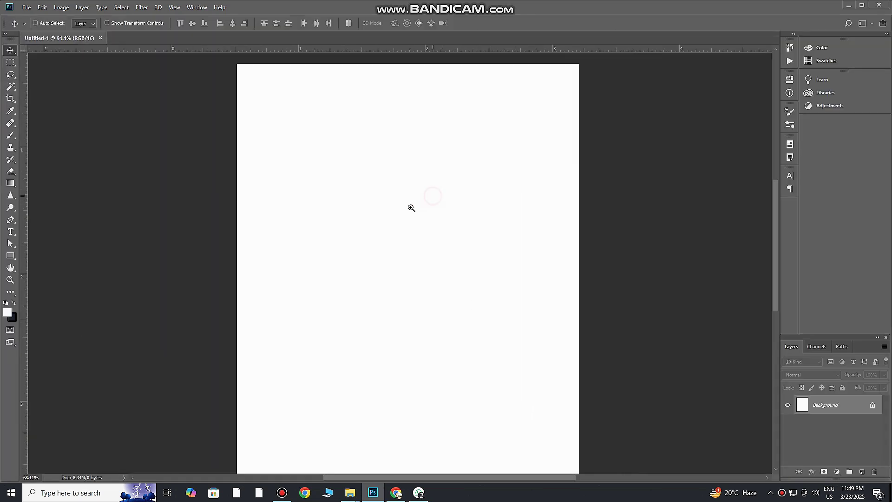
{"action": "scroll", "coordinate": [411, 207], "scroll_direction": "down", "scroll_amount": 3}
{"action": "left_click_drag", "start_coordinate": [461, 53], "coordinate": [466, 285]}
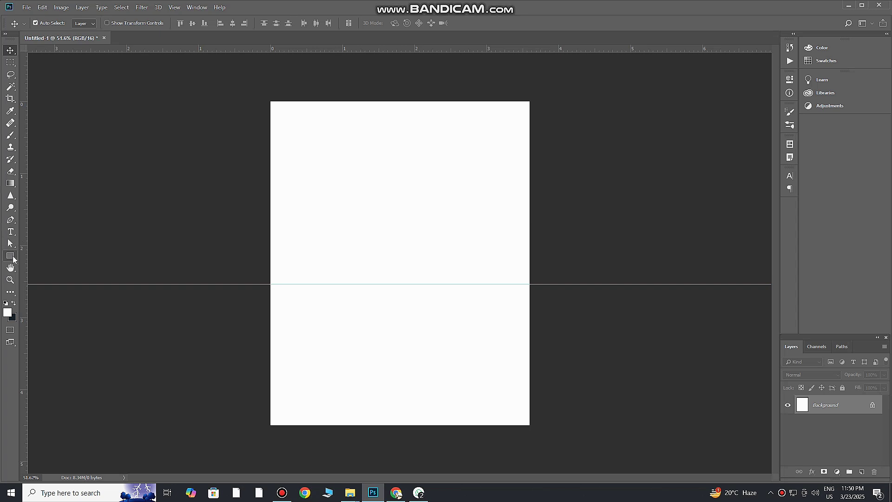
Step: Draw a black-filled rectangle from the page's top-left corner down to the guide
{"action": "left_click", "coordinate": [10, 256]}
{"action": "left_click_drag", "start_coordinate": [272, 103], "coordinate": [353, 284]}
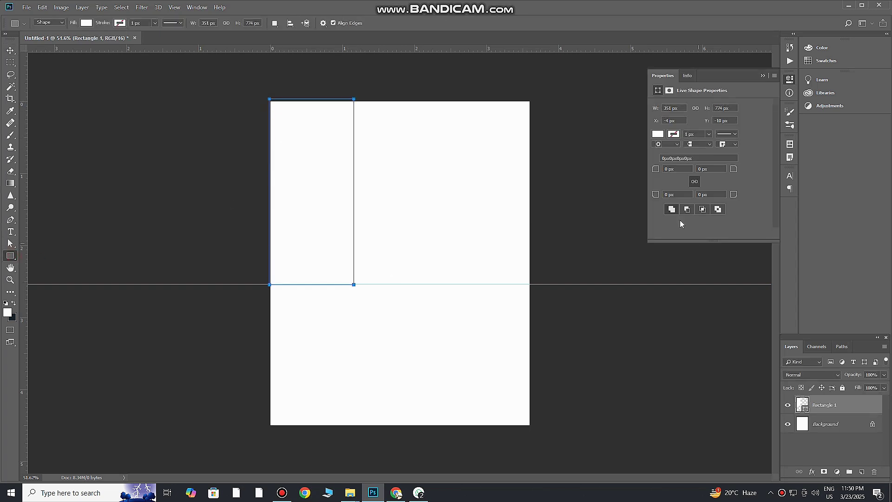
{"action": "left_click", "coordinate": [658, 134]}
{"action": "left_click", "coordinate": [679, 183]}
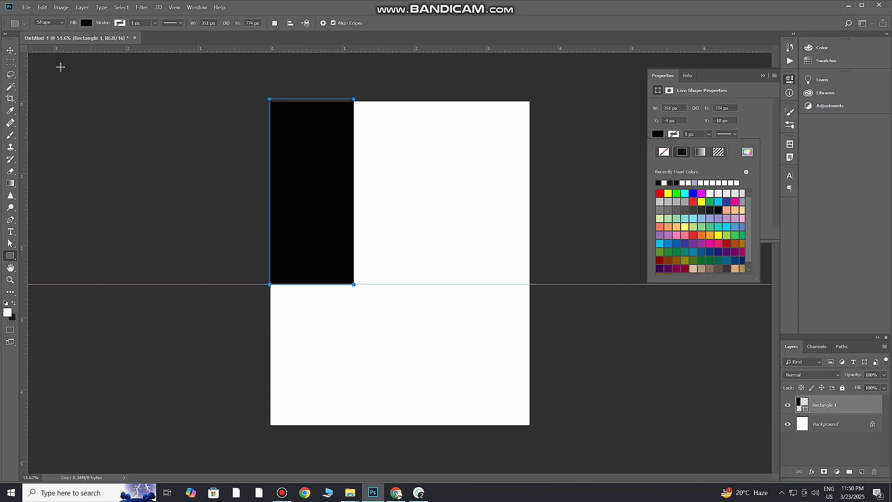
{"action": "left_click", "coordinate": [10, 50]}
{"action": "left_click", "coordinate": [763, 75]}
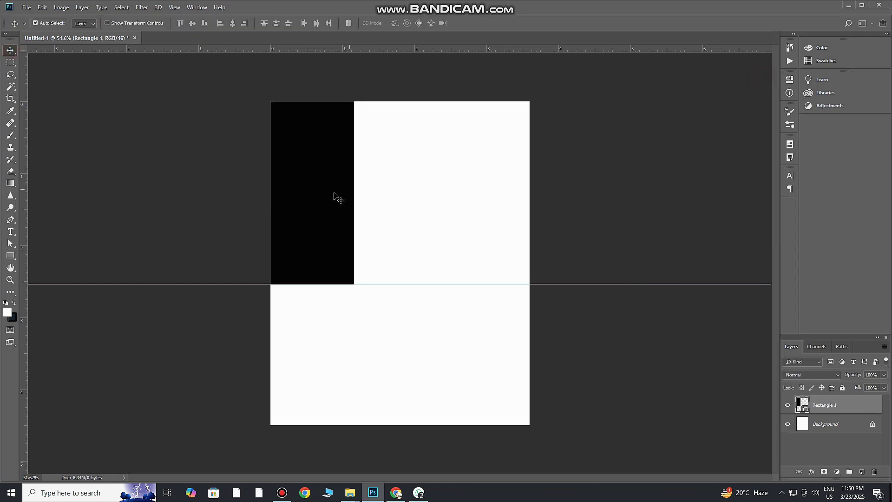
Step: Duplicate the black rectangle into three side-by-side columns with small gaps between them
{"action": "left_click_drag", "start_coordinate": [334, 195], "coordinate": [508, 201]}
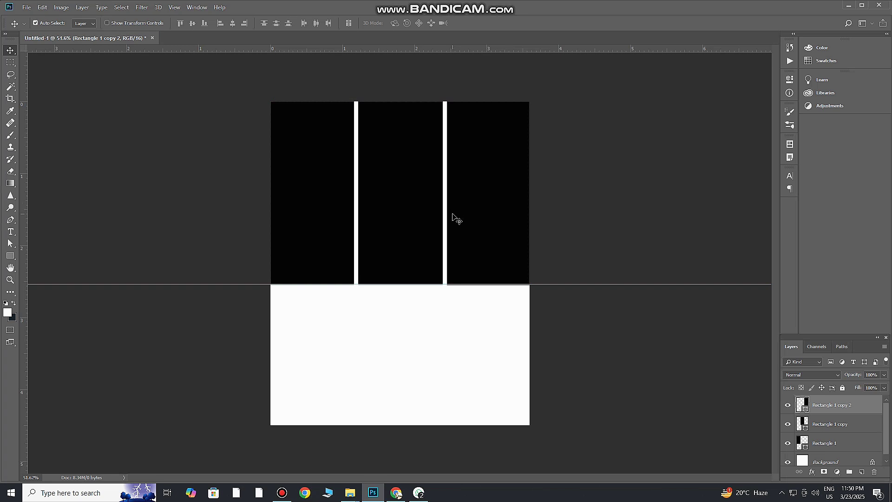
{"action": "left_click_drag", "start_coordinate": [470, 227], "coordinate": [473, 225]}
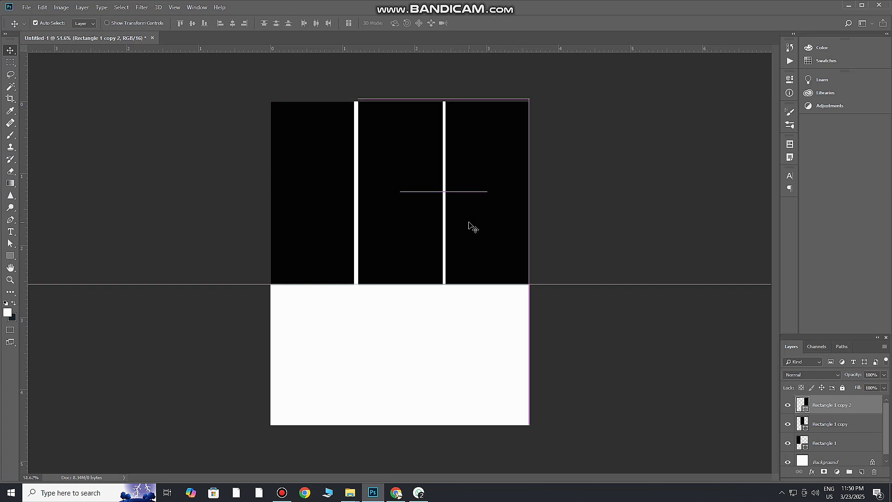
{"action": "left_click_drag", "start_coordinate": [341, 252], "coordinate": [345, 253]}
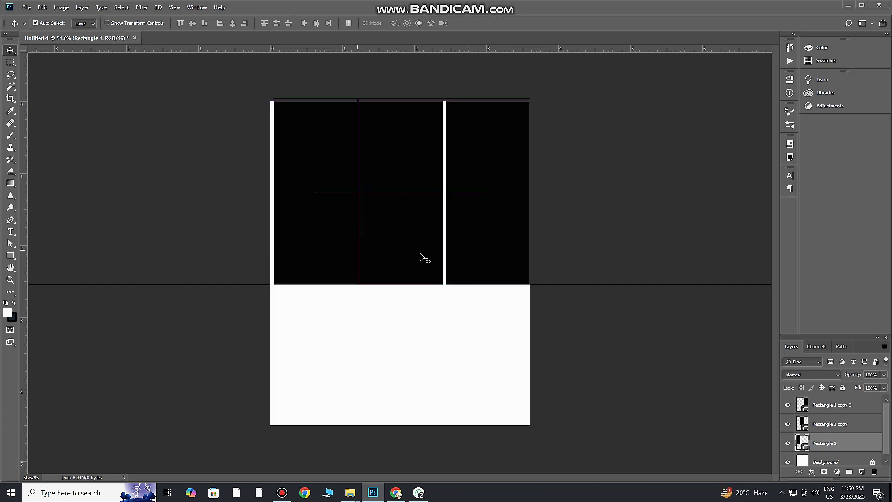
{"action": "left_click_drag", "start_coordinate": [462, 263], "coordinate": [471, 261]}
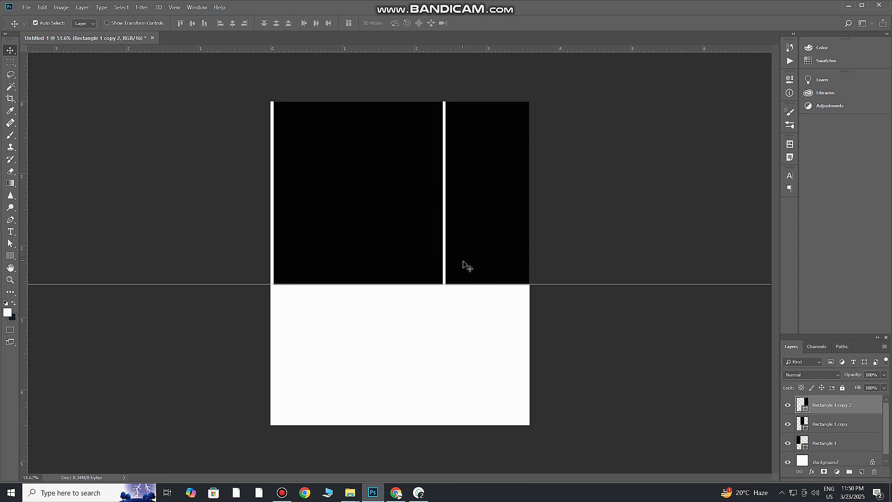
{"action": "left_click_drag", "start_coordinate": [463, 264], "coordinate": [461, 264]}
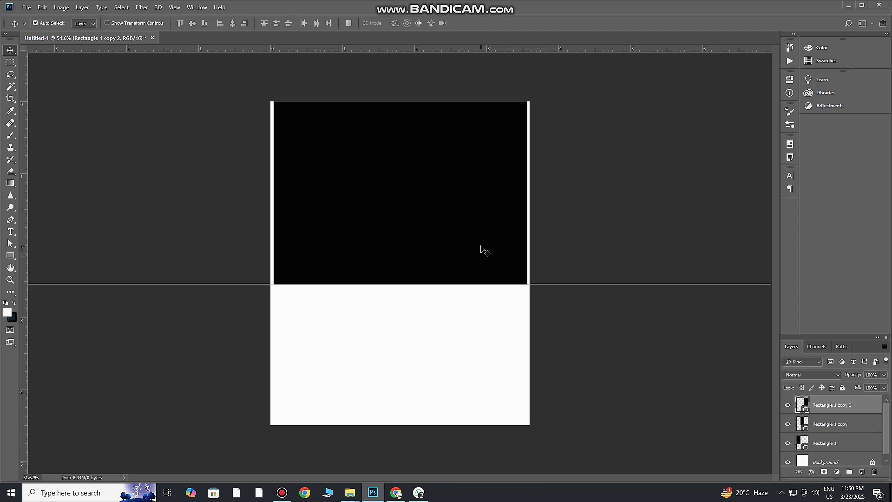
Step: Stretch the right and left columns to the page edges, keeping a white gap before the right one
{"action": "key", "text": "ctrl"}
{"action": "key", "text": "ctrl+t"}
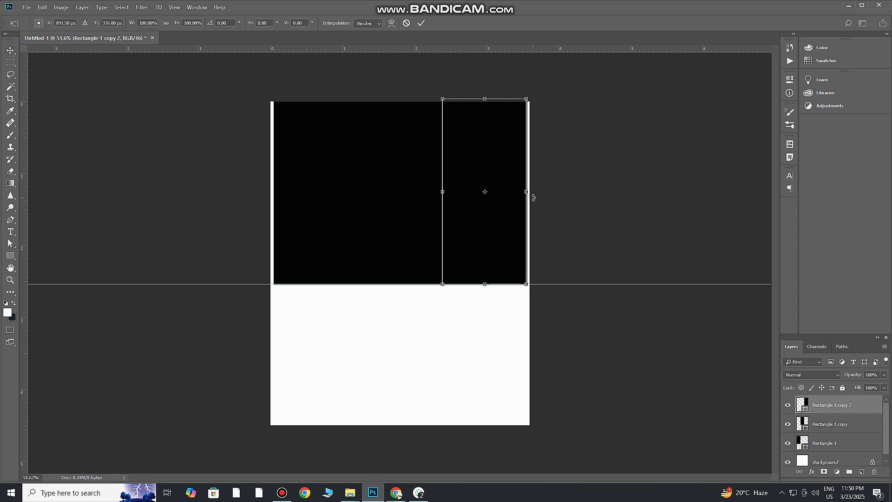
{"action": "left_click_drag", "start_coordinate": [528, 192], "coordinate": [530, 192]}
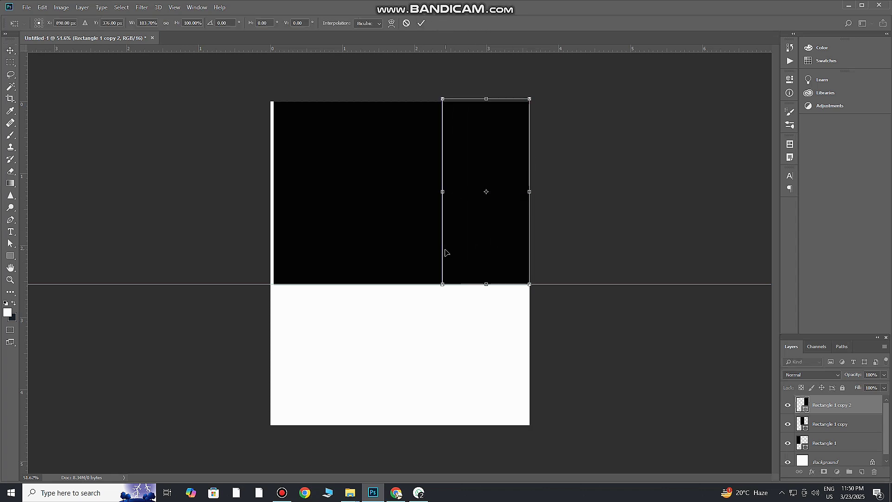
{"action": "left_click", "coordinate": [424, 25]}
{"action": "left_click", "coordinate": [293, 230], "text": "ctrl"}
{"action": "key", "text": "ctrl+t"}
{"action": "left_click_drag", "start_coordinate": [276, 199], "coordinate": [272, 198]}
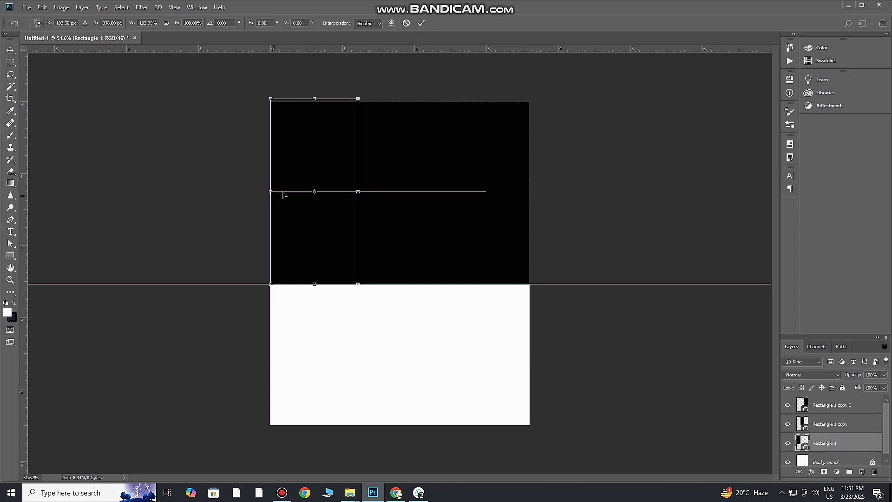
{"action": "left_click", "coordinate": [421, 23]}
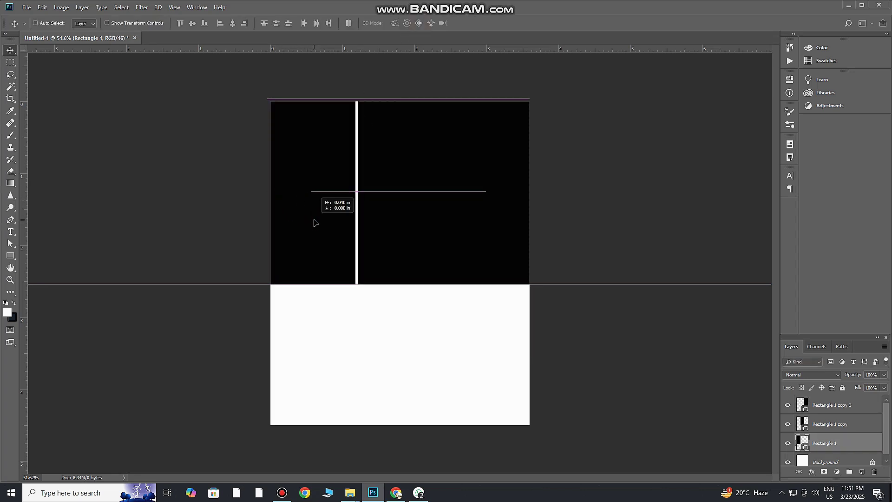
{"action": "left_click", "coordinate": [496, 218], "text": "ctrl"}
{"action": "left_click_drag", "start_coordinate": [496, 217], "coordinate": [497, 217]}
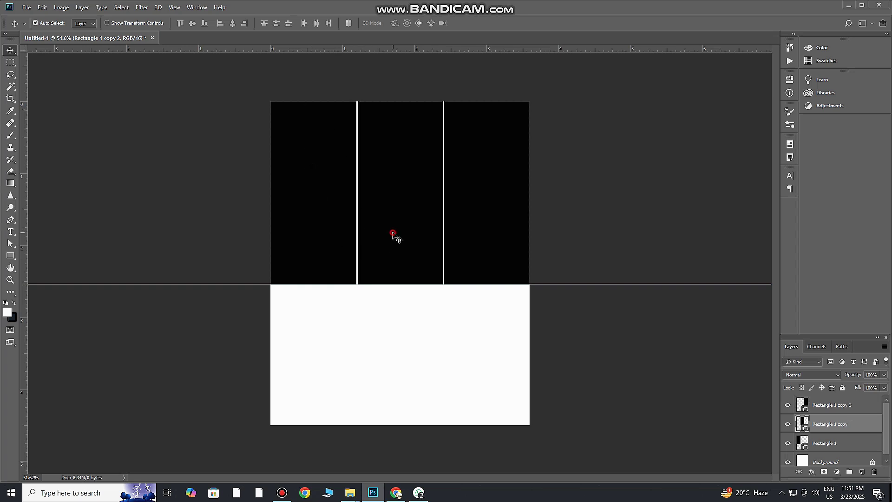
Step: Narrow the middle column from both sides to widen the white gaps
{"action": "left_click_drag", "start_coordinate": [393, 235], "coordinate": [393, 236]}
{"action": "key", "text": "ctrl+t"}
{"action": "left_click_drag", "start_coordinate": [443, 192], "coordinate": [437, 191]}
{"action": "left_click_drag", "start_coordinate": [359, 192], "coordinate": [366, 192]}
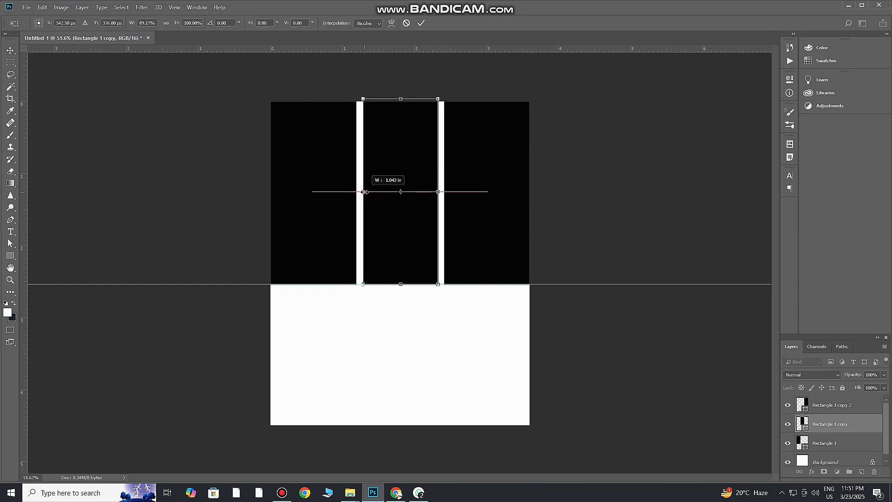
{"action": "left_click", "coordinate": [421, 22]}
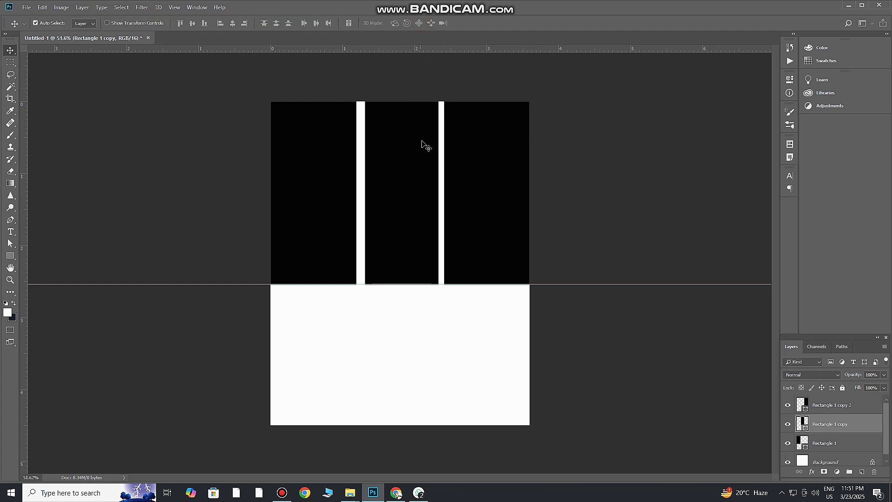
Step: Skew the right column's left edge into a slant, leaving a tapering white wedge
{"action": "left_click", "coordinate": [463, 230]}
{"action": "key", "text": "ctrl+t"}
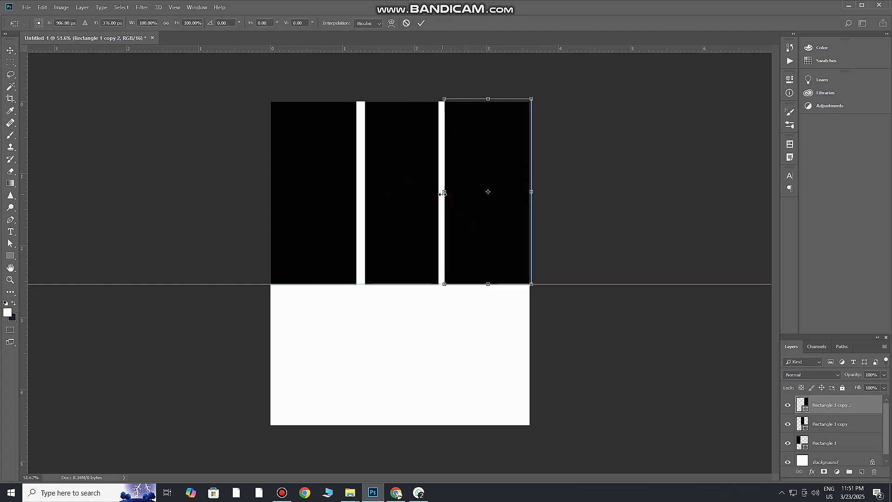
{"action": "left_click_drag", "start_coordinate": [442, 194], "coordinate": [439, 193]}
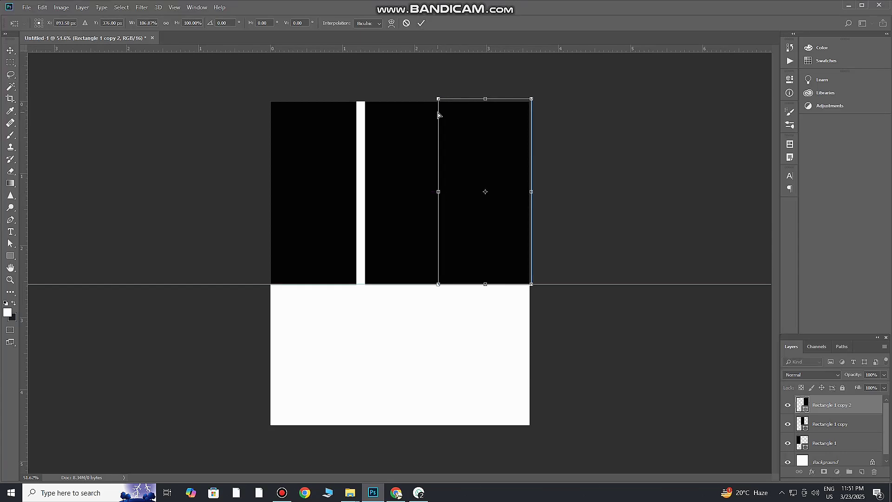
{"action": "left_click_drag", "start_coordinate": [439, 100], "coordinate": [471, 102]}
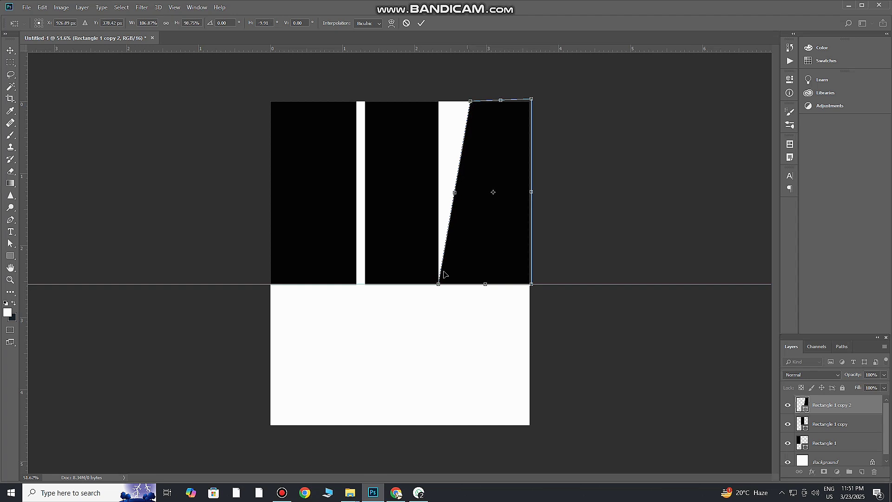
{"action": "left_click_drag", "start_coordinate": [438, 284], "coordinate": [441, 283]}
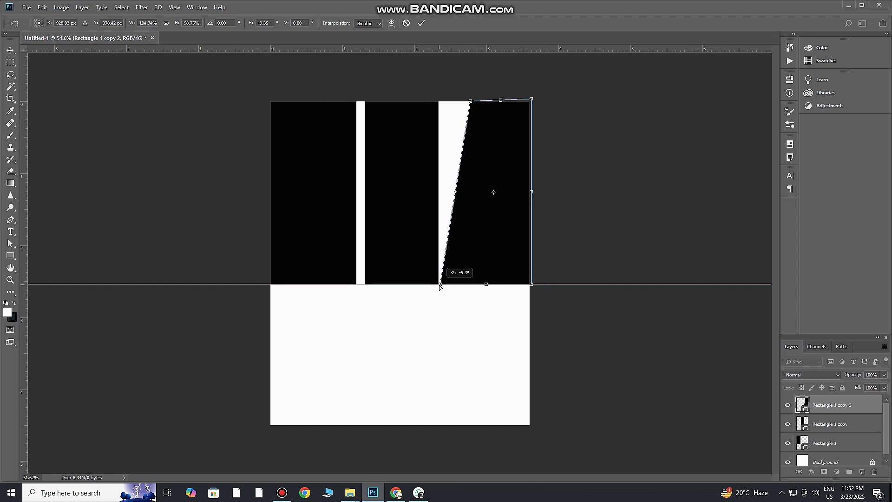
{"action": "left_click", "coordinate": [423, 22]}
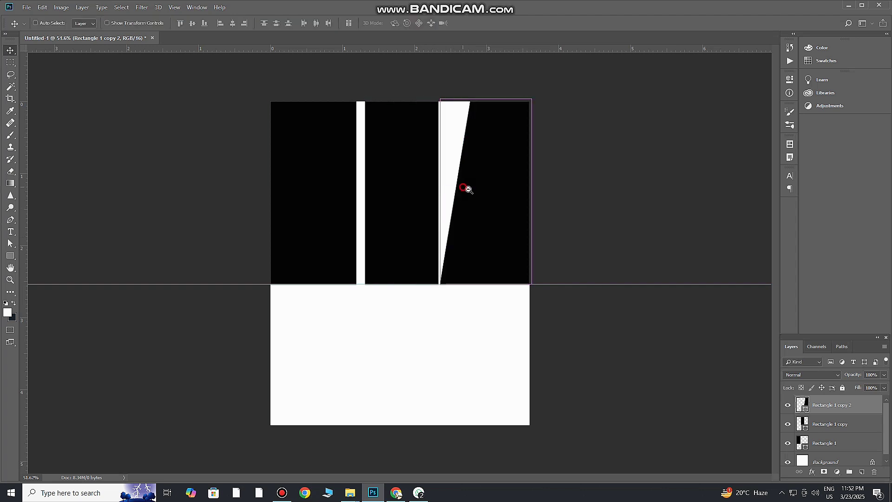
Step: Frame the columns and trim the left column's top and left edges in Free Transform
{"action": "scroll", "coordinate": [464, 187], "scroll_direction": "up", "scroll_amount": 3}
{"action": "scroll", "coordinate": [477, 216], "scroll_direction": "up", "scroll_amount": 2}
{"action": "scroll", "coordinate": [488, 229], "scroll_direction": "up", "scroll_amount": 1}
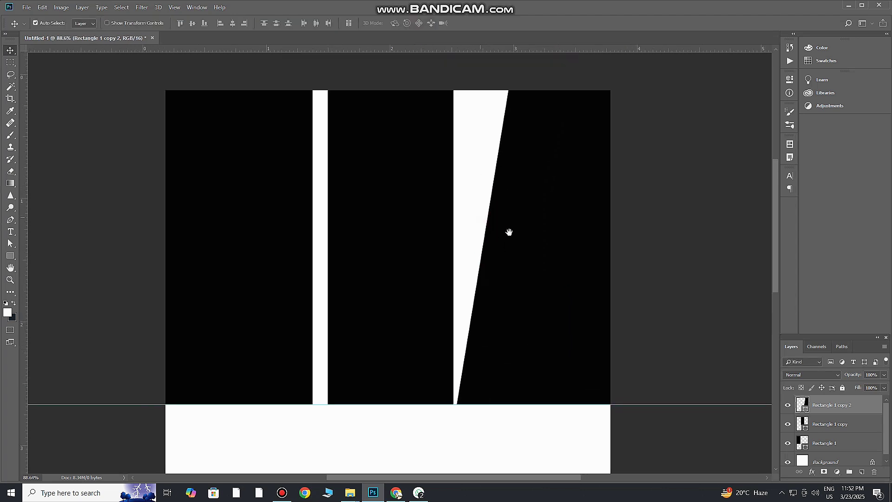
{"action": "left_click_drag", "start_coordinate": [510, 233], "coordinate": [534, 228]}
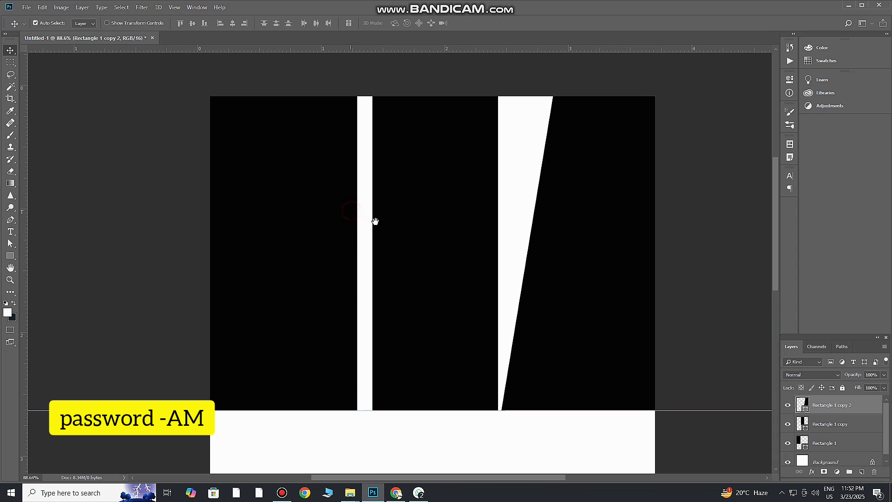
{"action": "left_click_drag", "start_coordinate": [328, 214], "coordinate": [393, 251]}
{"action": "left_click", "coordinate": [362, 228]}
{"action": "key", "text": "ctrl+t"}
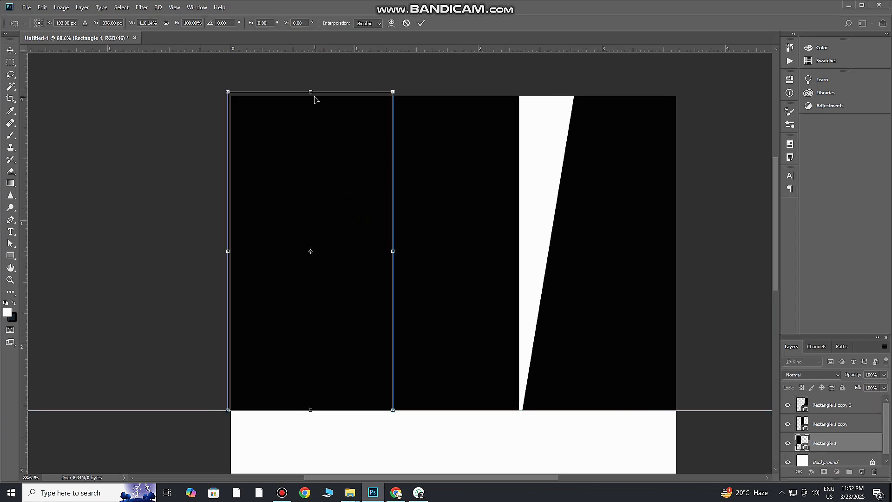
{"action": "left_click_drag", "start_coordinate": [314, 99], "coordinate": [315, 103]}
{"action": "left_click_drag", "start_coordinate": [229, 254], "coordinate": [233, 254]}
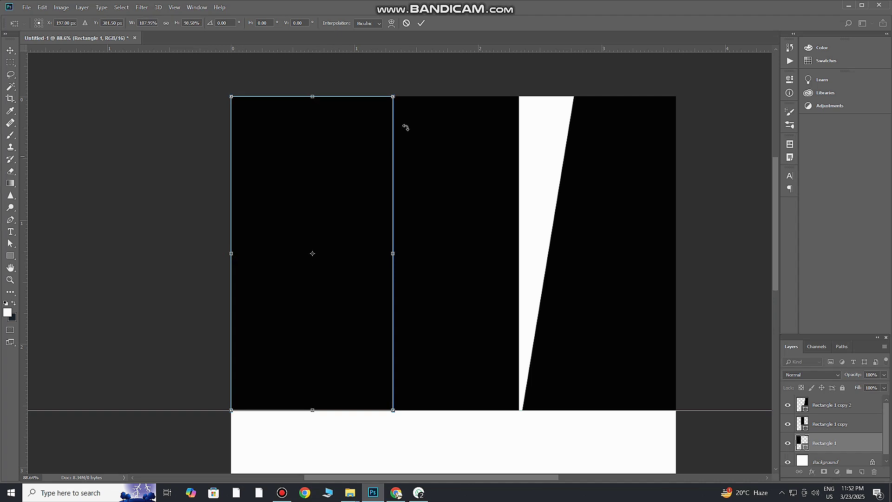
Step: Slant the left column's right edge toward the centre and commit the skew
{"action": "left_click_drag", "start_coordinate": [393, 98], "coordinate": [338, 98]}
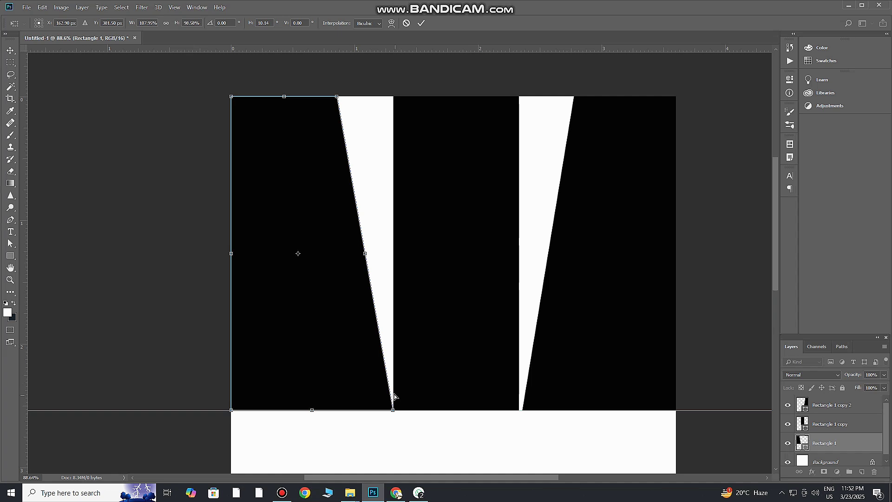
{"action": "scroll", "coordinate": [394, 418], "scroll_direction": "up", "scroll_amount": 3}
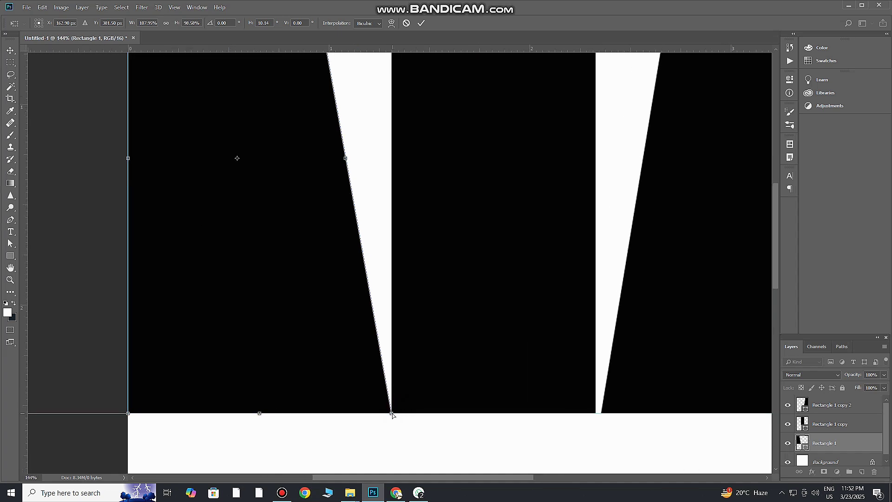
{"action": "left_click_drag", "start_coordinate": [392, 414], "coordinate": [387, 413]}
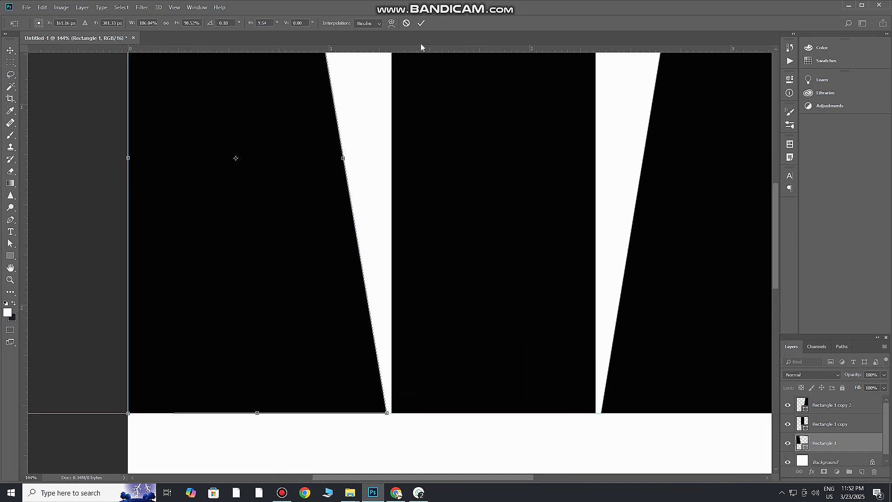
{"action": "left_click", "coordinate": [422, 23]}
{"action": "scroll", "coordinate": [459, 285], "scroll_direction": "down", "scroll_amount": 2}
Step: Skew the middle rectangle's top corners outward so it widens at the top
{"action": "scroll", "coordinate": [435, 265], "scroll_direction": "down", "scroll_amount": 2}
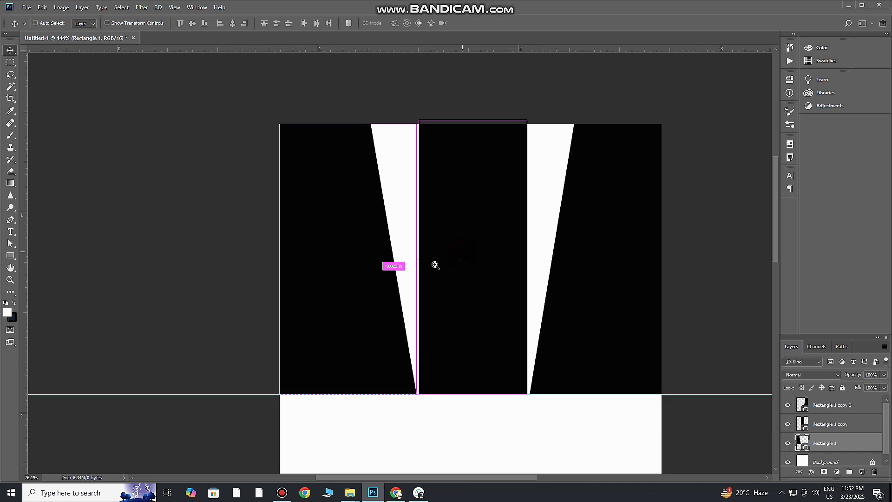
{"action": "scroll", "coordinate": [435, 265], "scroll_direction": "up", "scroll_amount": 1}
{"action": "left_click", "coordinate": [447, 210], "text": "ctrl"}
{"action": "key", "text": "ctrl+t"}
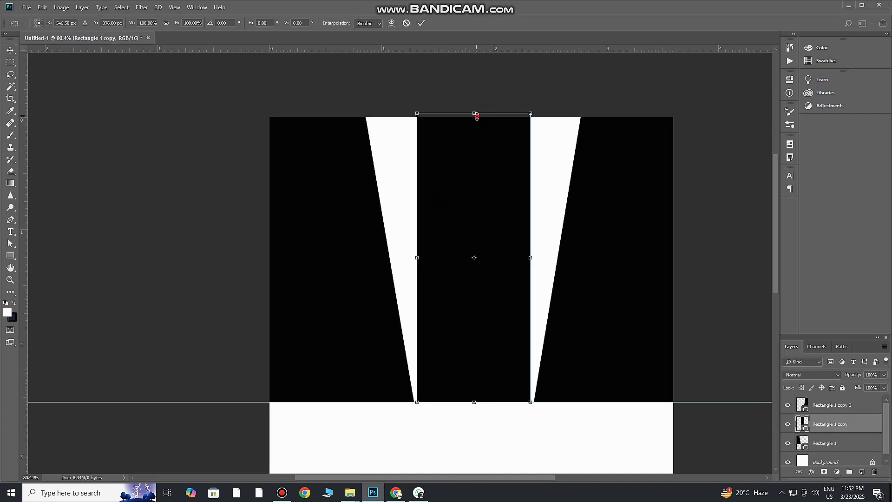
{"action": "left_click_drag", "start_coordinate": [475, 117], "coordinate": [475, 121]}
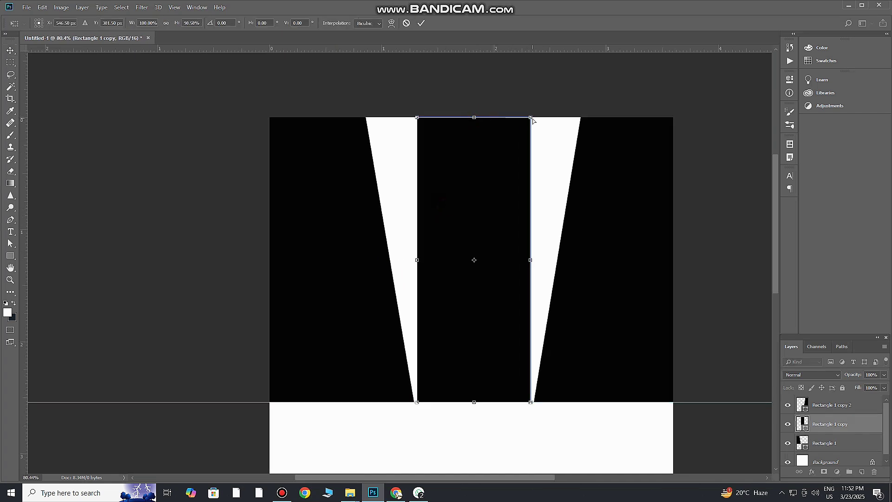
{"action": "left_click_drag", "start_coordinate": [531, 116], "coordinate": [578, 119]}
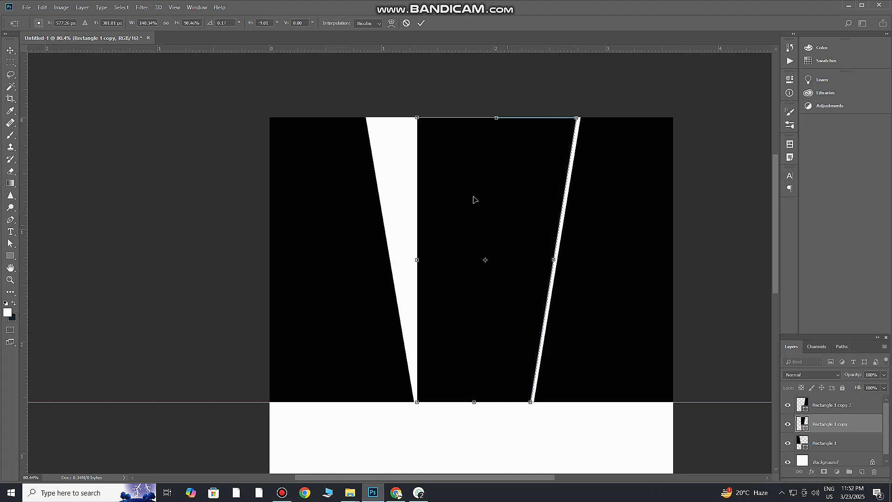
{"action": "left_click_drag", "start_coordinate": [419, 122], "coordinate": [372, 120]}
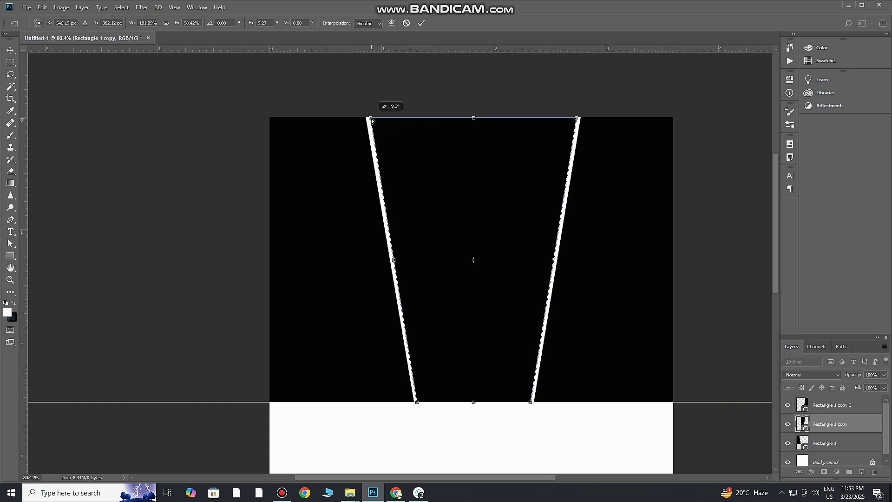
{"action": "left_click_drag", "start_coordinate": [372, 120], "coordinate": [371, 120]}
Step: Check the trapezoid's bottom corners, nudge the bottom-right one, and commit the skew
{"action": "mouse_move", "coordinate": [469, 317]}
{"action": "left_mouse_down"}
{"action": "mouse_move", "coordinate": [486, 337]}
{"action": "mouse_move", "coordinate": [478, 259]}
{"action": "left_mouse_up"}
{"action": "mouse_move", "coordinate": [414, 323]}
{"action": "left_mouse_down"}
{"action": "mouse_move", "coordinate": [420, 279]}
{"action": "mouse_move", "coordinate": [423, 338]}
{"action": "left_mouse_up"}
{"action": "left_click_drag", "start_coordinate": [406, 408], "coordinate": [392, 421]}
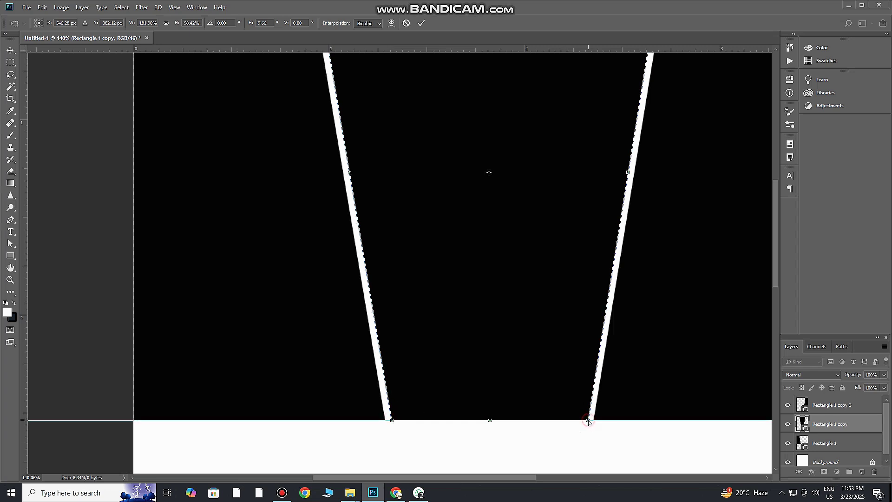
{"action": "left_click_drag", "start_coordinate": [587, 421], "coordinate": [589, 420]}
{"action": "left_click_drag", "start_coordinate": [565, 281], "coordinate": [514, 265]}
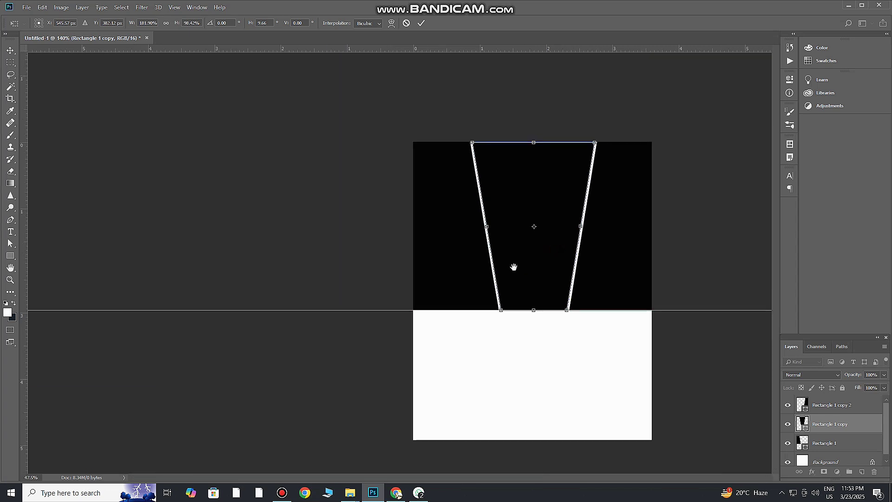
{"action": "left_click", "coordinate": [421, 23]}
{"action": "key", "text": "ctrl+t"}
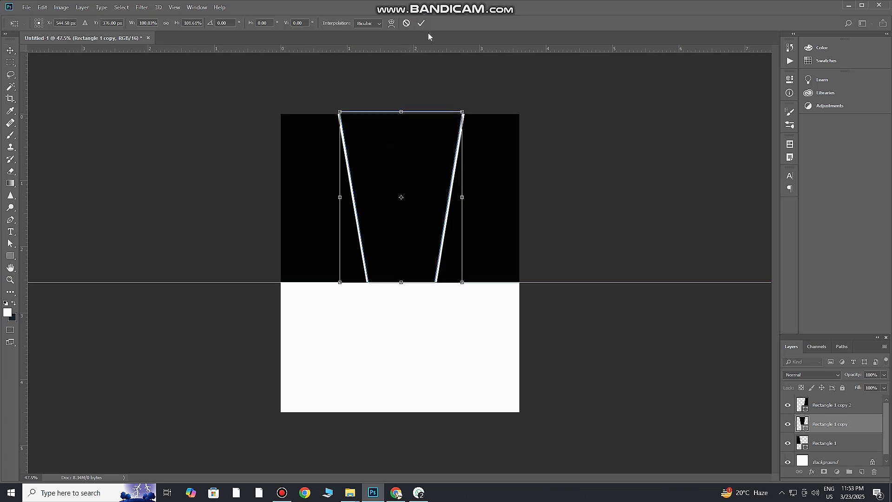
{"action": "left_click", "coordinate": [421, 22]}
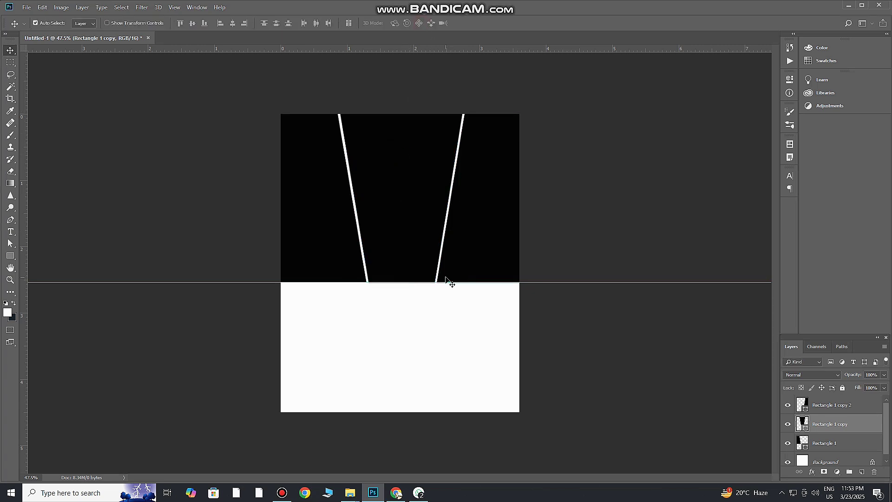
Step: Bring the JPEG photo folder window to the front
{"action": "scroll", "coordinate": [445, 278], "scroll_direction": "up", "scroll_amount": 2}
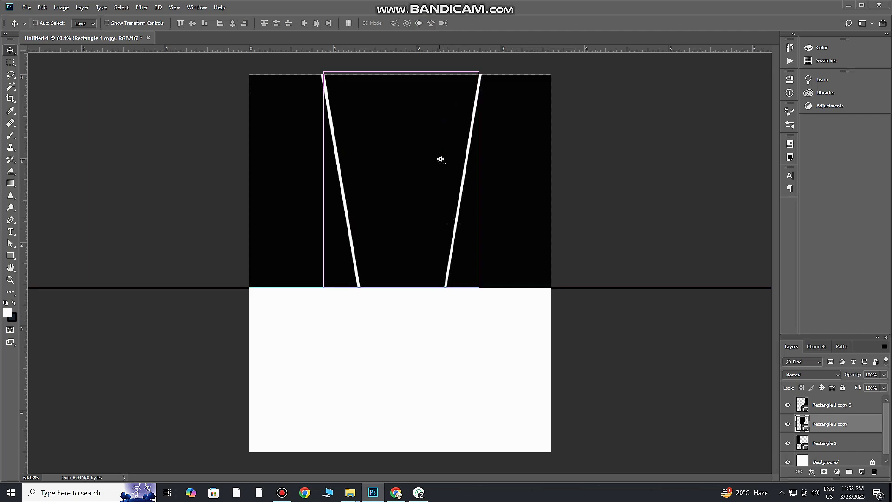
{"action": "left_click", "coordinate": [313, 185]}
{"action": "mouse_move", "coordinate": [350, 493]}
{"action": "left_click", "coordinate": [283, 448]}
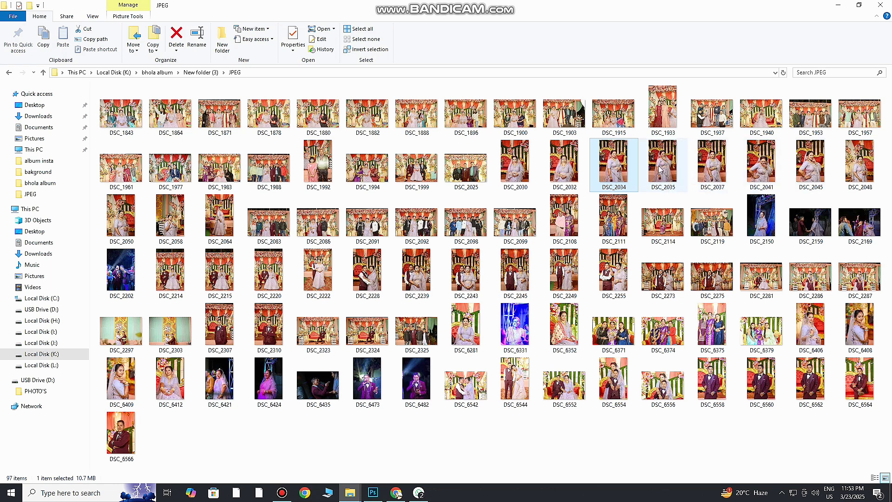
Step: Drag photos DSC_2035 and DSC_2045 into the collage, sizing DSC_2045 over the middle panel
{"action": "mouse_move", "coordinate": [662, 168]}
{"action": "left_mouse_down"}
{"action": "mouse_move", "coordinate": [376, 497]}
{"action": "mouse_move", "coordinate": [385, 223]}
{"action": "left_mouse_up"}
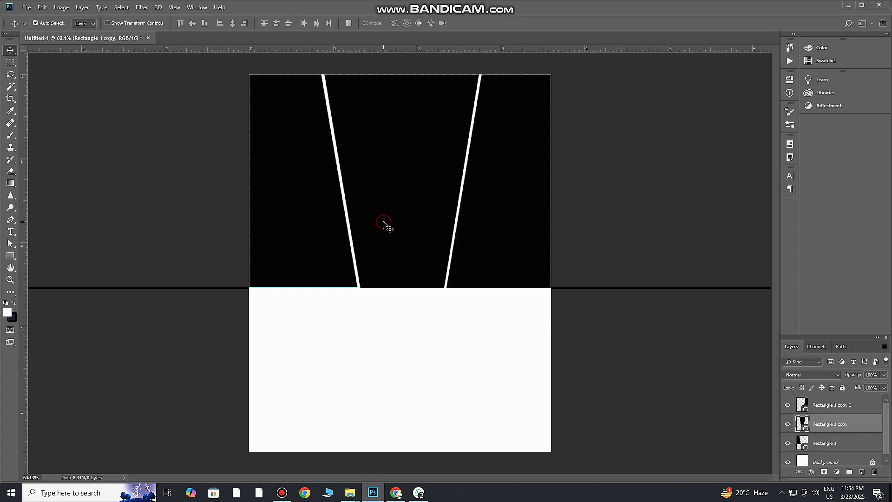
{"action": "left_click", "coordinate": [350, 492]}
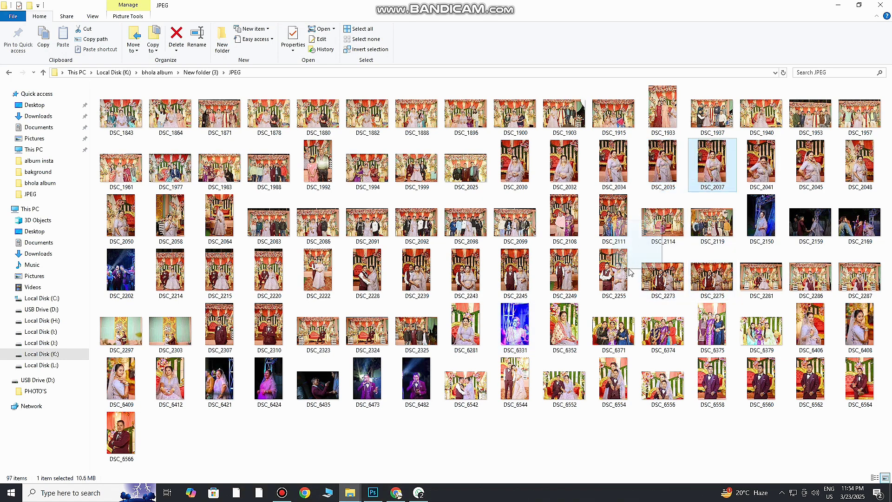
{"action": "mouse_move", "coordinate": [811, 173]}
{"action": "left_mouse_down"}
{"action": "mouse_move", "coordinate": [409, 288]}
{"action": "mouse_move", "coordinate": [450, 297]}
{"action": "left_mouse_up"}
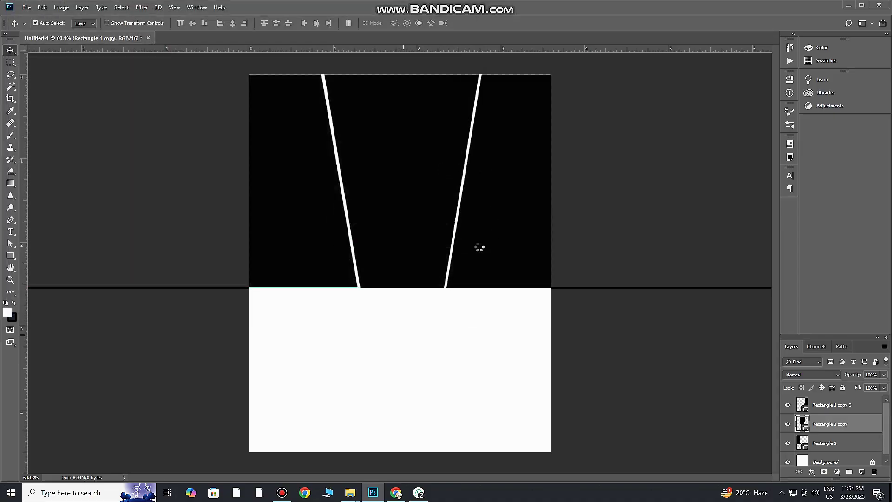
{"action": "left_click_drag", "start_coordinate": [488, 268], "coordinate": [497, 183]}
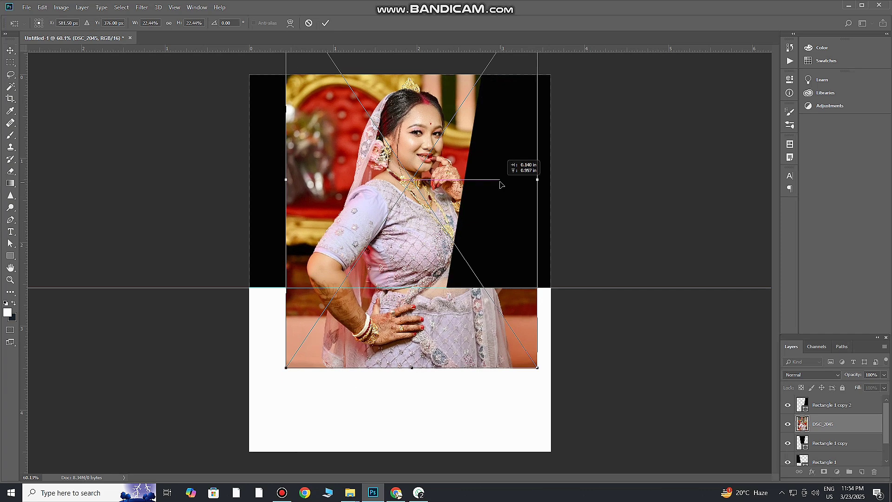
{"action": "left_click_drag", "start_coordinate": [539, 367], "coordinate": [500, 332]}
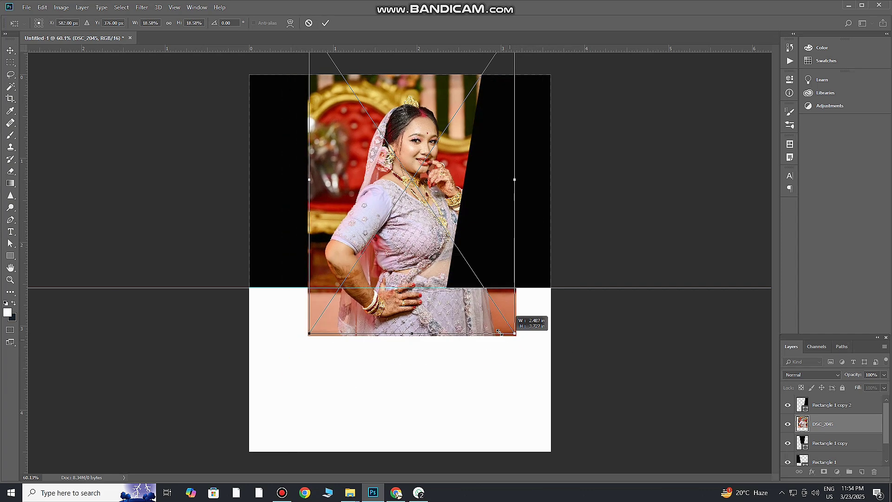
{"action": "left_click_drag", "start_coordinate": [366, 41], "coordinate": [330, 26]}
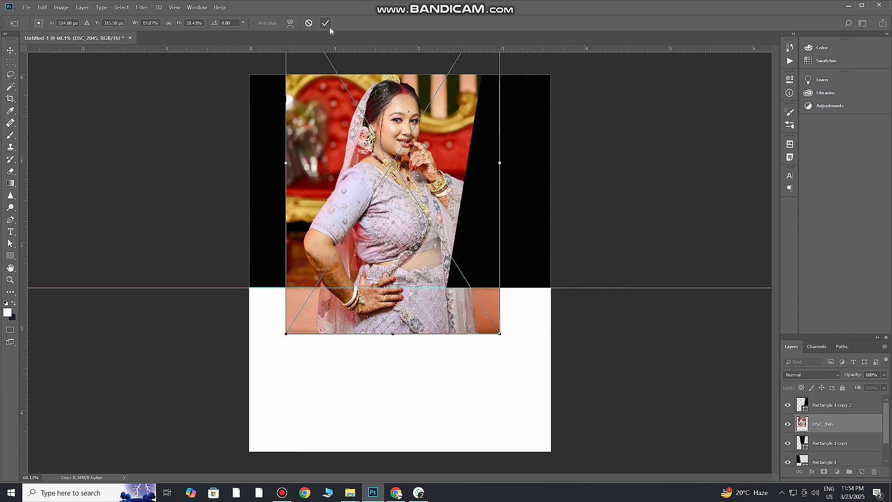
{"action": "left_click", "coordinate": [324, 24]}
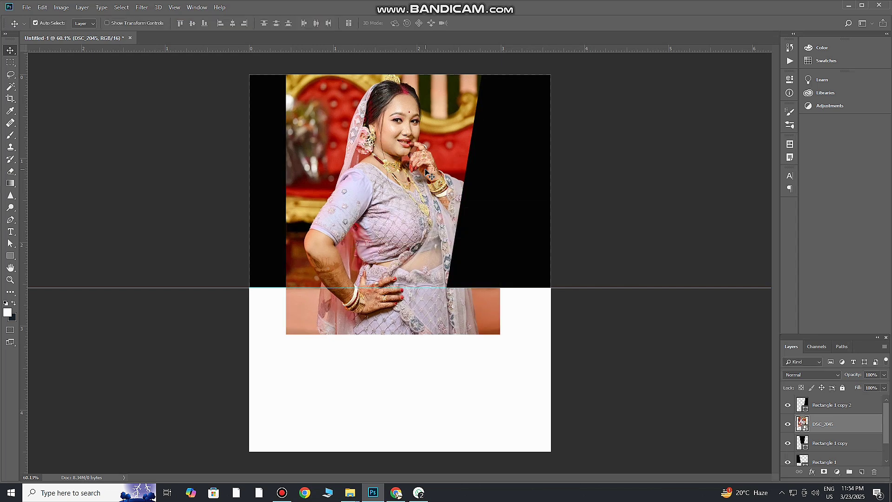
Step: Re-place DSC_2045 scaled over the middle trapezoid, clip it there, and return to the folder
{"action": "key", "text": "ctrl+z"}
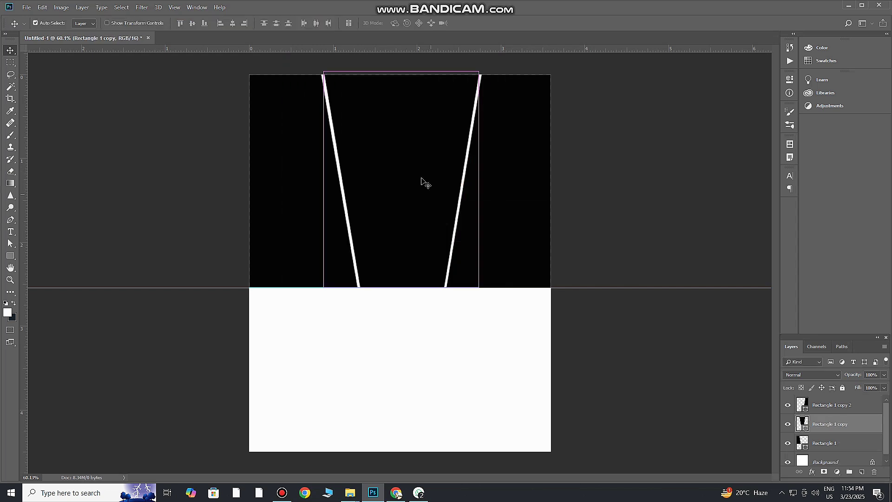
{"action": "left_click", "coordinate": [350, 493]}
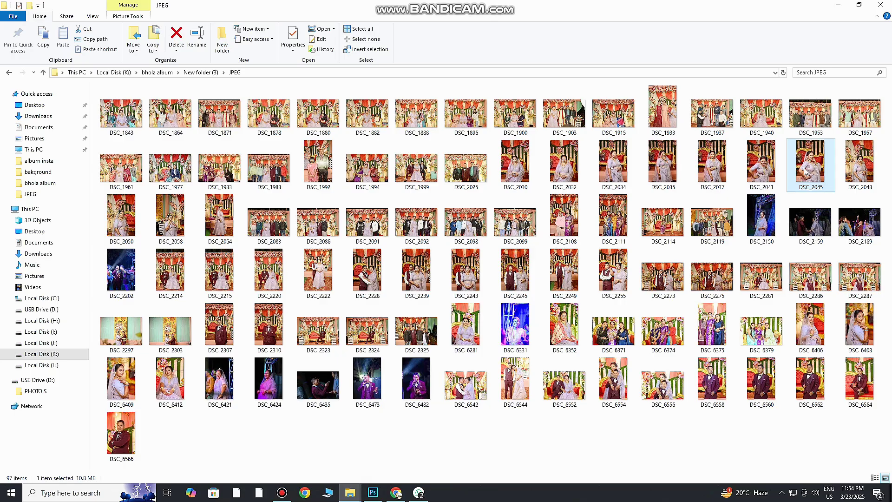
{"action": "left_click_drag", "start_coordinate": [662, 277], "coordinate": [416, 235]}
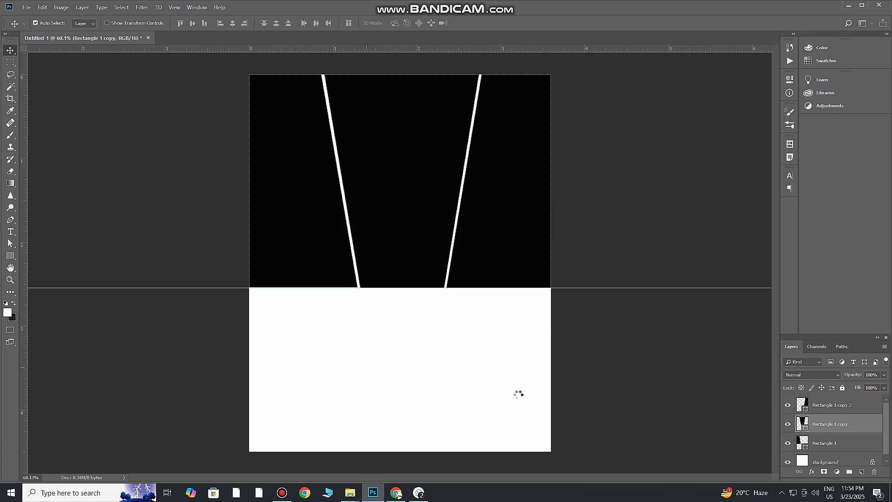
{"action": "mouse_move", "coordinate": [527, 453]}
{"action": "left_mouse_down"}
{"action": "mouse_move", "coordinate": [460, 414]}
{"action": "mouse_move", "coordinate": [456, 157]}
{"action": "left_mouse_up"}
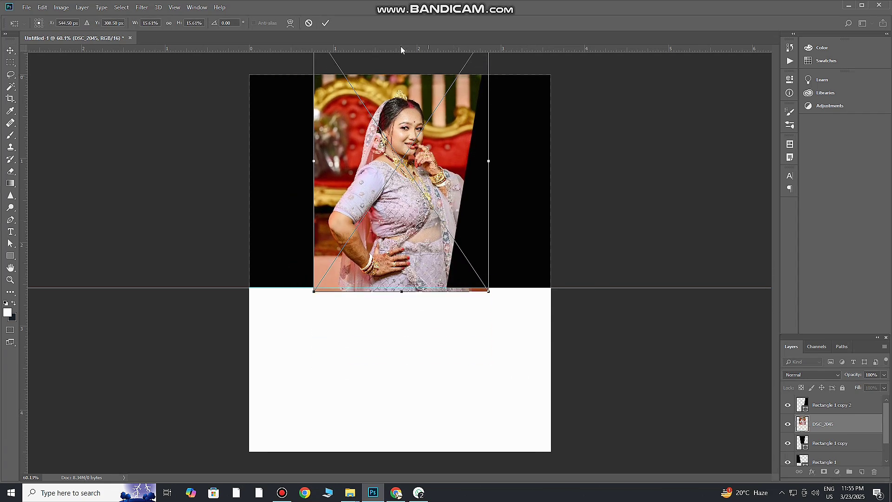
{"action": "key", "text": "Return"}
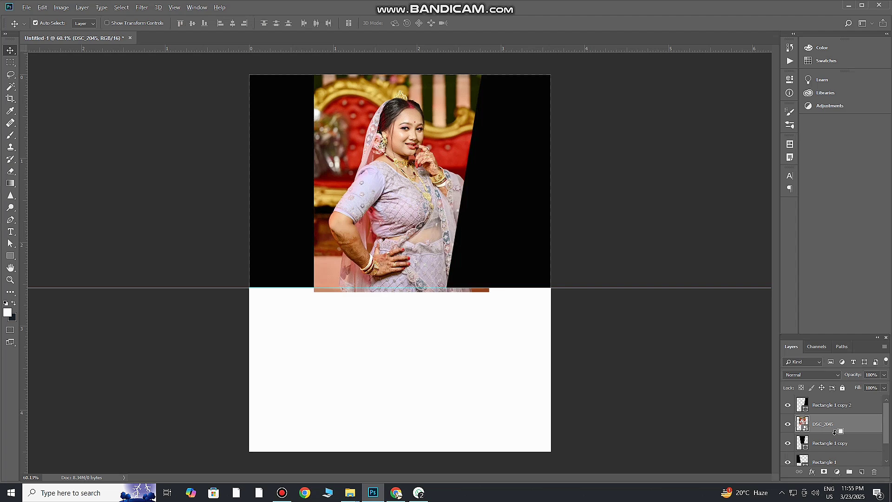
{"action": "left_click", "coordinate": [835, 433], "text": "alt"}
{"action": "left_click_drag", "start_coordinate": [427, 220], "coordinate": [427, 212]}
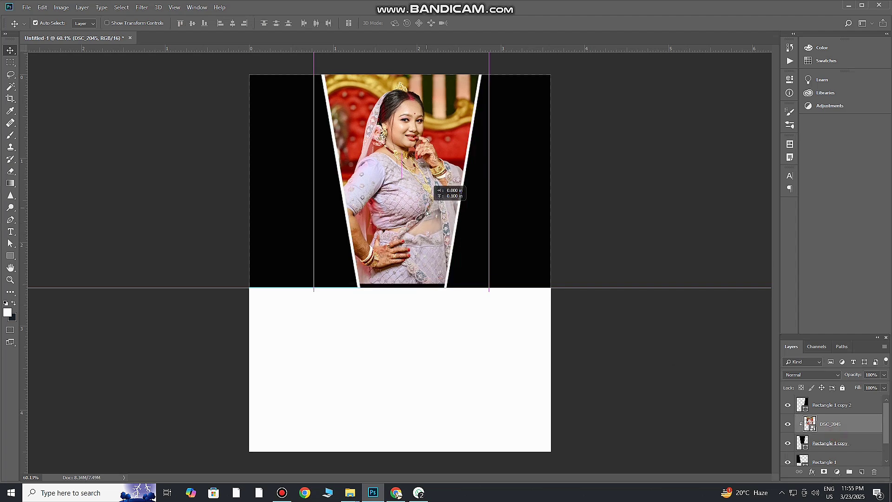
{"action": "left_click", "coordinate": [510, 213]}
{"action": "key", "text": "alt+Tab"}
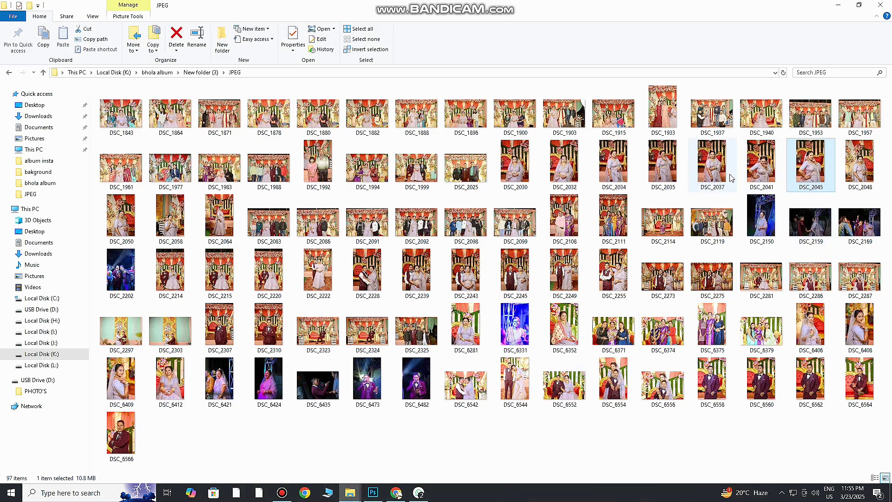
Step: Place and shrink DSC_2037, clip it into the right panel, and shift it up-right
{"action": "mouse_move", "coordinate": [712, 166]}
{"action": "mouse_move", "coordinate": [718, 174]}
{"action": "left_mouse_down"}
{"action": "mouse_move", "coordinate": [391, 439]}
{"action": "mouse_move", "coordinate": [513, 217]}
{"action": "left_mouse_up"}
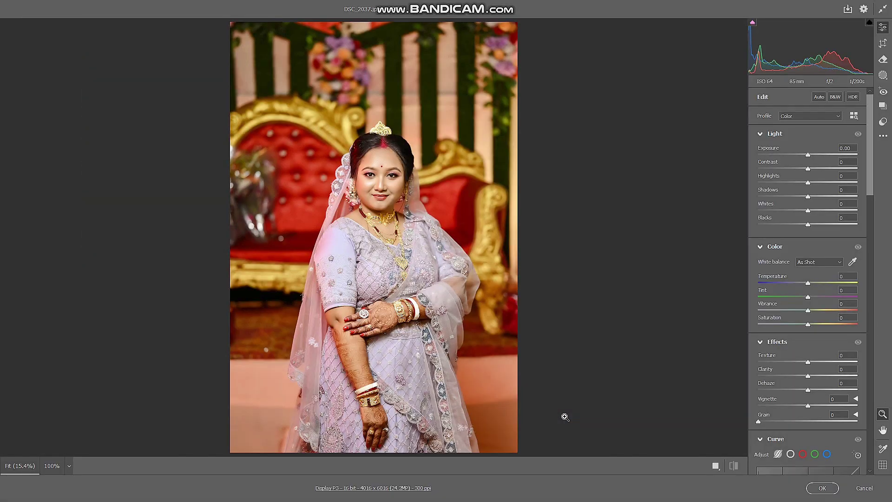
{"action": "left_click", "coordinate": [822, 488]}
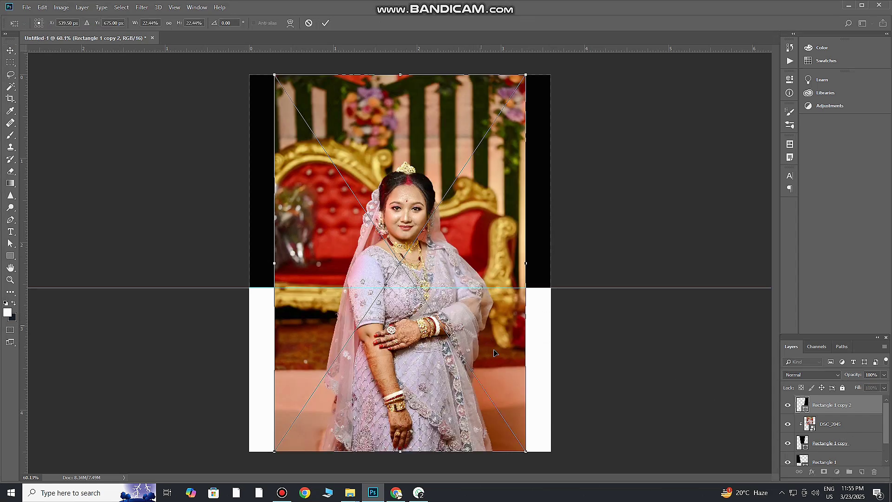
{"action": "left_click_drag", "start_coordinate": [485, 392], "coordinate": [557, 339]}
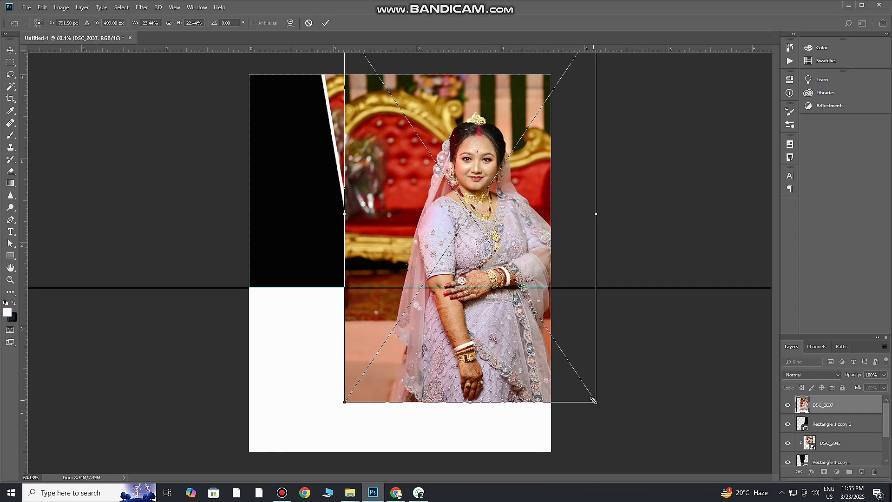
{"action": "left_click_drag", "start_coordinate": [597, 402], "coordinate": [581, 373]}
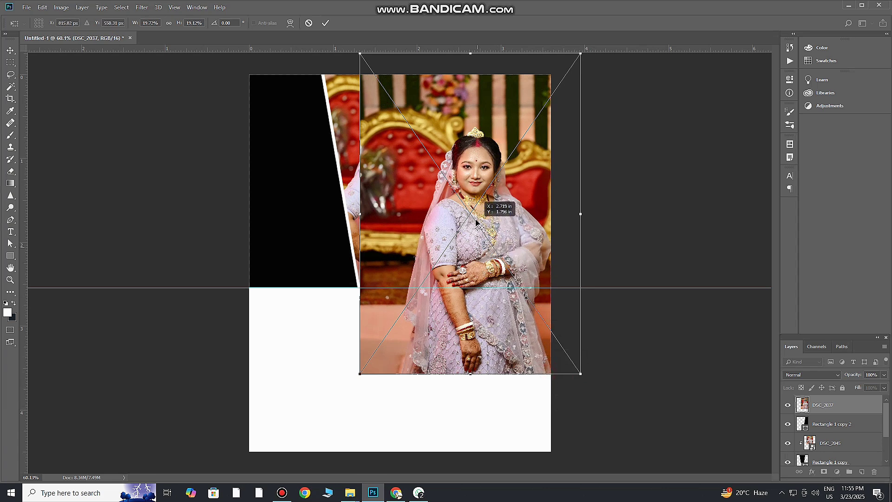
{"action": "left_click_drag", "start_coordinate": [581, 374], "coordinate": [570, 358]}
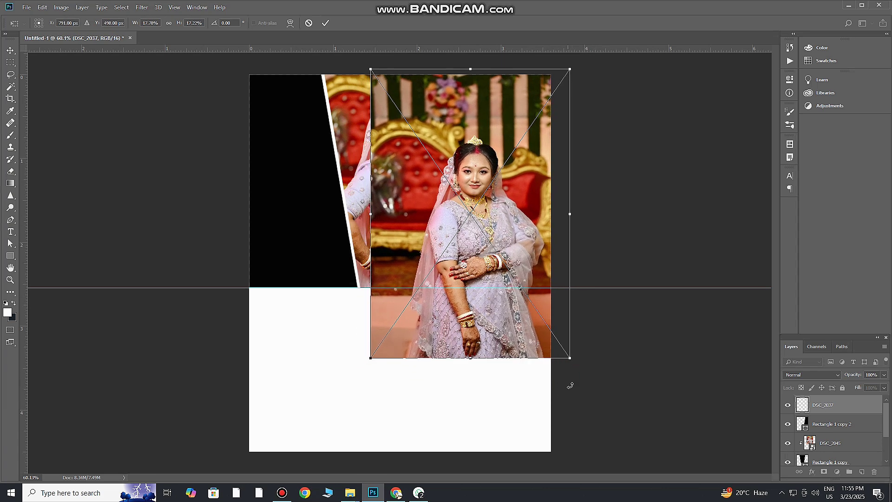
{"action": "key", "text": "Return"}
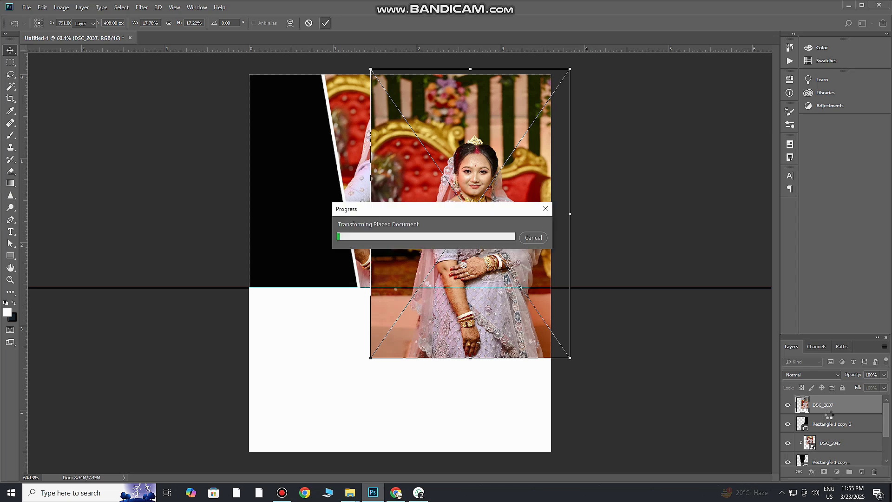
{"action": "left_click", "coordinate": [832, 416], "text": "alt"}
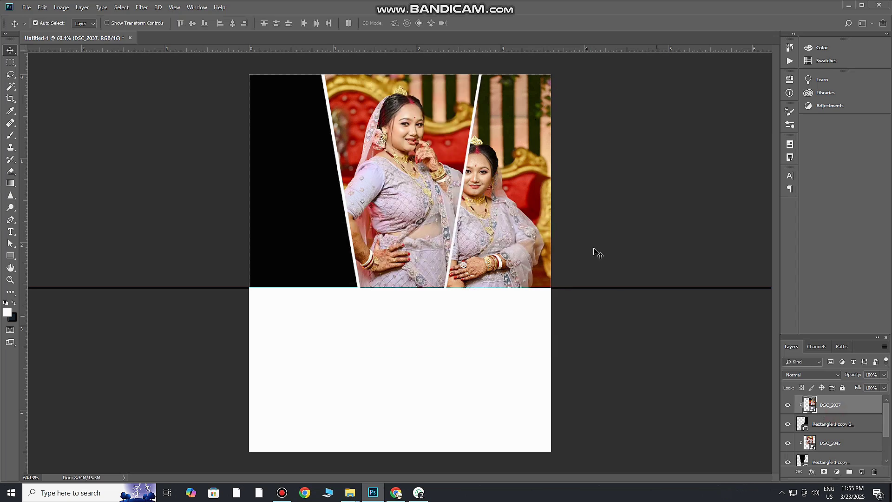
{"action": "left_click_drag", "start_coordinate": [519, 205], "coordinate": [556, 155]}
Step: Place photo DSC_2035 as a new layer, scaled and moved over the left panel
{"action": "left_click", "coordinate": [312, 191]}
{"action": "left_click", "coordinate": [350, 493]}
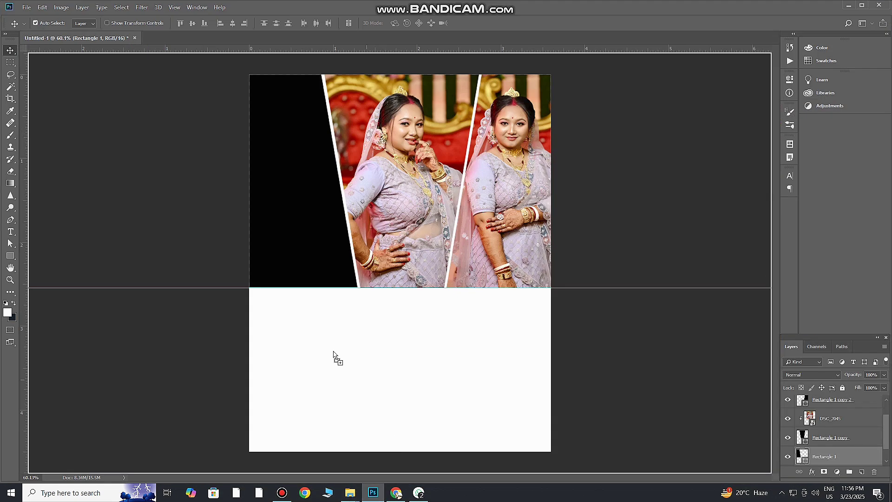
{"action": "left_click_drag", "start_coordinate": [711, 163], "coordinate": [446, 268]}
{"action": "left_click", "coordinate": [874, 485]}
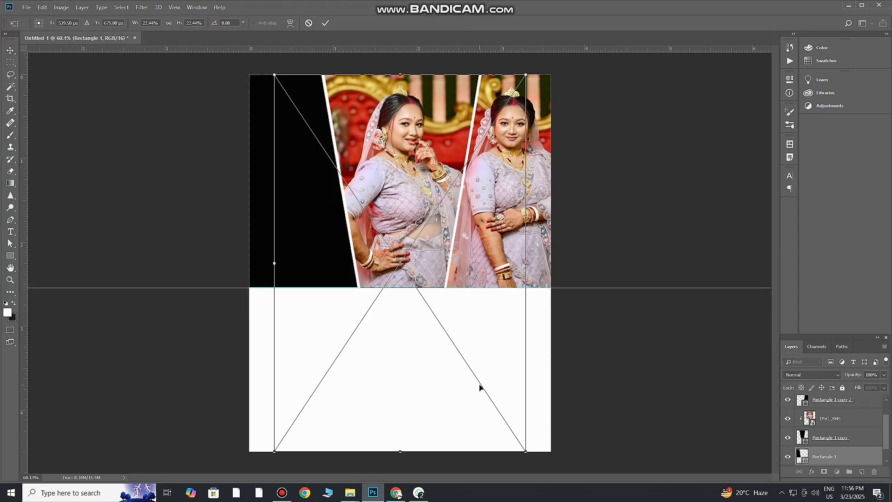
{"action": "left_click_drag", "start_coordinate": [476, 294], "coordinate": [373, 272]}
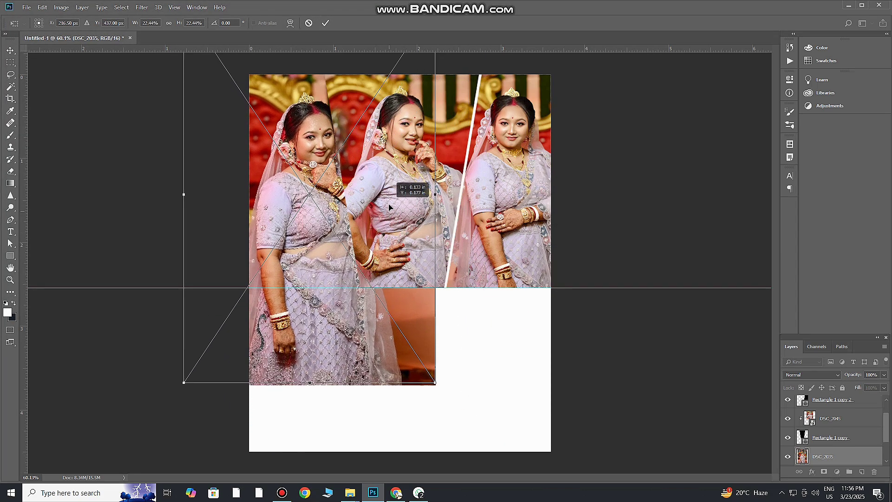
{"action": "left_click_drag", "start_coordinate": [426, 371], "coordinate": [372, 298]}
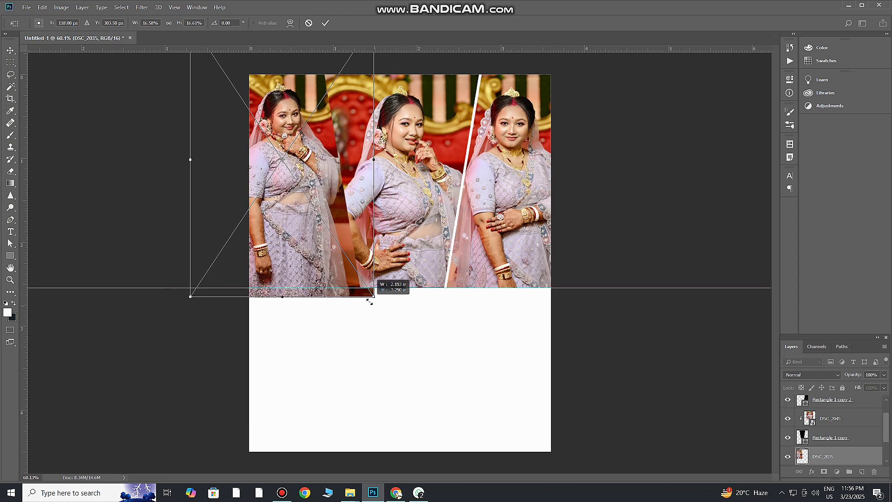
{"action": "left_click", "coordinate": [326, 23]}
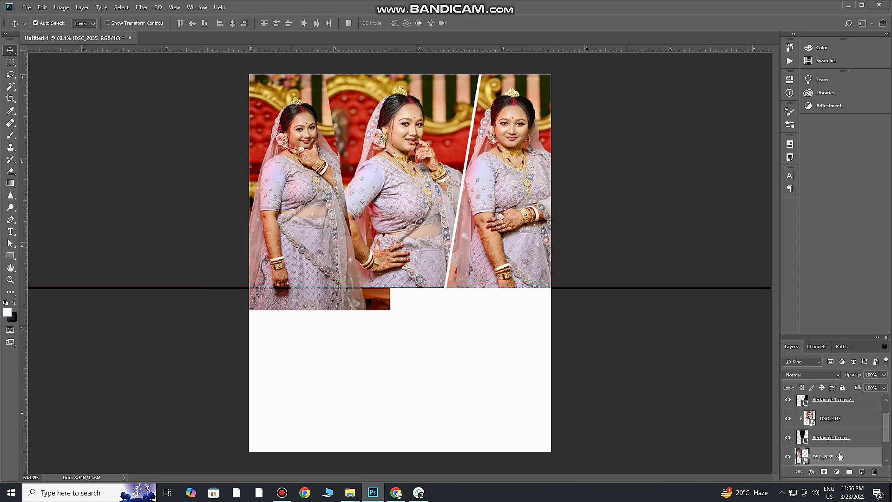
Step: Clip DSC_2035 into the left panel, then enlarge and reposition it to fill the panel
{"action": "scroll", "coordinate": [840, 456], "scroll_direction": "down", "scroll_amount": 1}
{"action": "left_click", "coordinate": [844, 447], "text": "alt"}
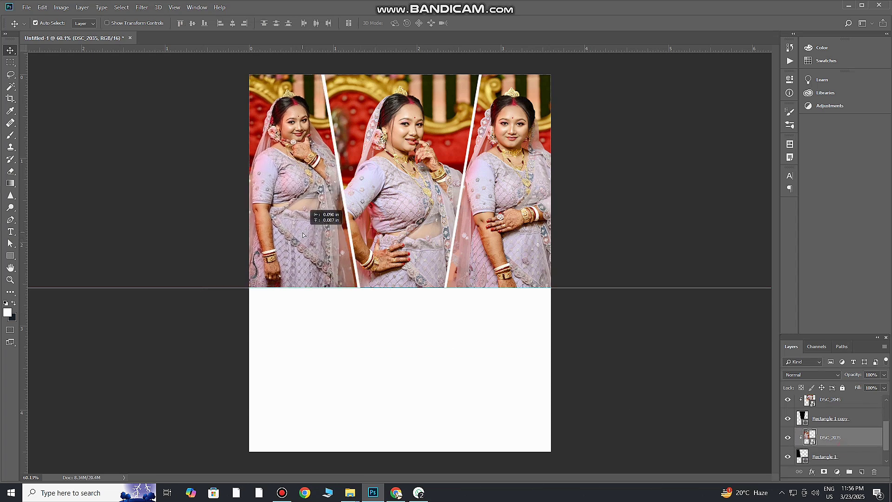
{"action": "left_click_drag", "start_coordinate": [310, 239], "coordinate": [307, 230]}
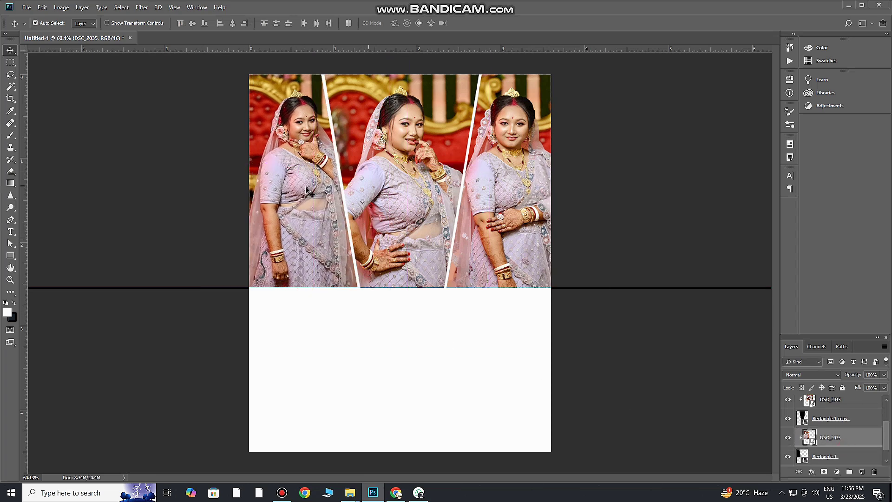
{"action": "key", "text": "ctrl"}
{"action": "key", "text": "ctrl+t"}
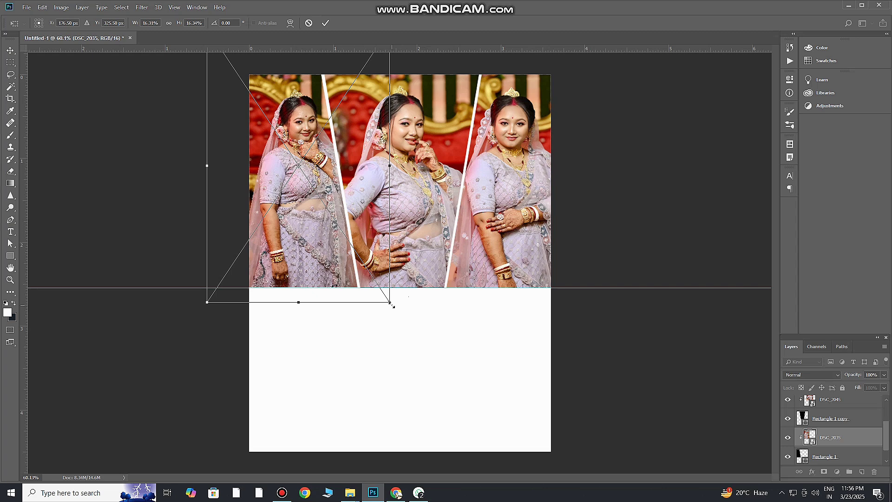
{"action": "left_click_drag", "start_coordinate": [391, 304], "coordinate": [400, 313]}
{"action": "left_click", "coordinate": [326, 24]}
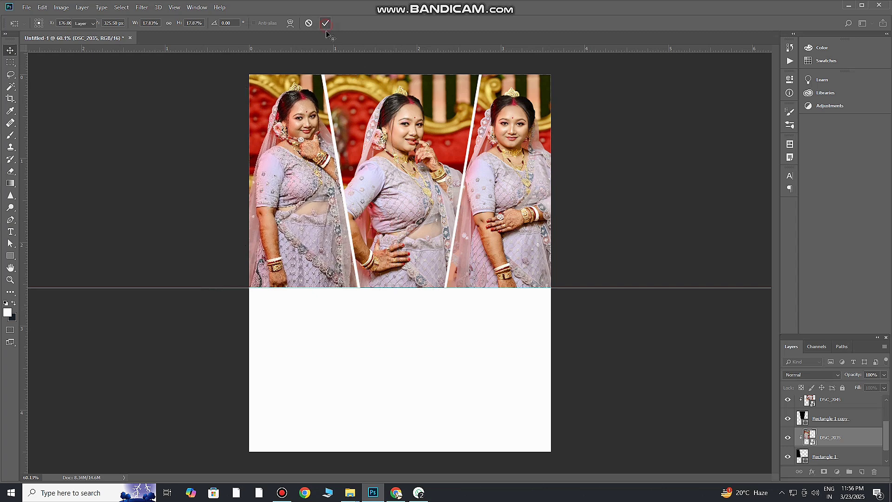
{"action": "left_click_drag", "start_coordinate": [310, 188], "coordinate": [304, 198]}
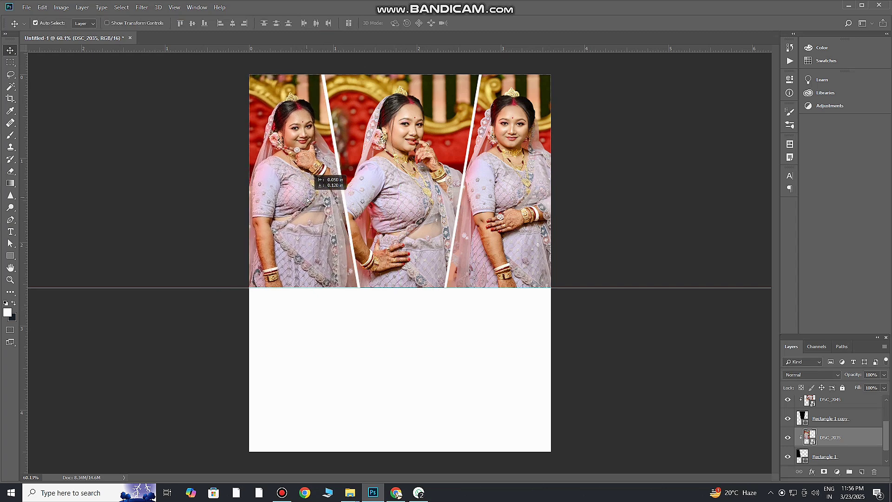
Step: Fine-tune the middle and right photos' positions and select the DSC_2037 layer
{"action": "left_click_drag", "start_coordinate": [400, 176], "coordinate": [393, 218]}
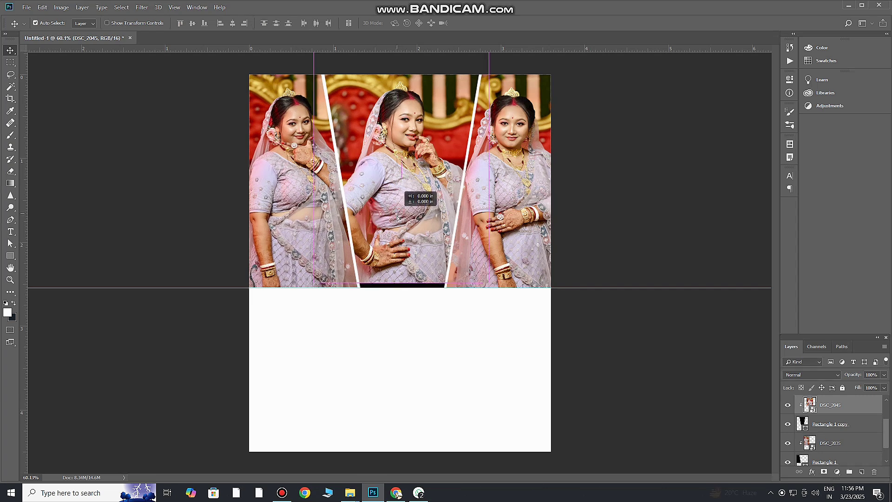
{"action": "left_click", "coordinate": [496, 195]}
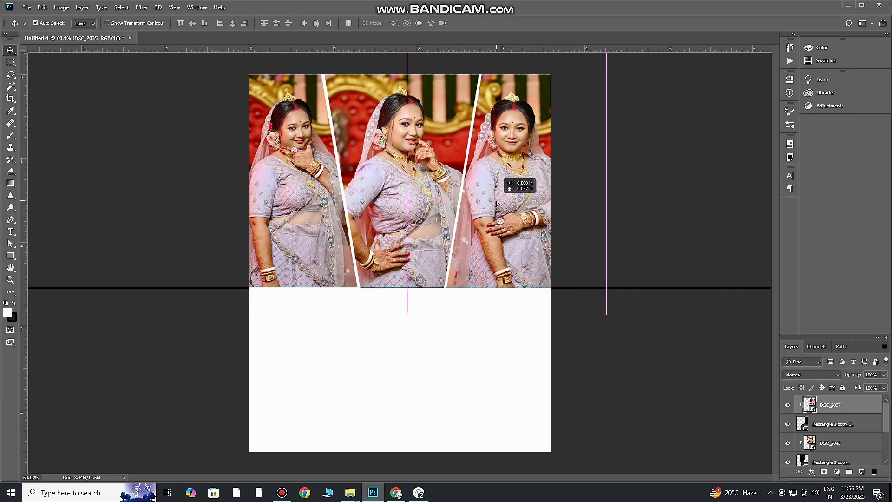
{"action": "left_click_drag", "start_coordinate": [298, 158], "coordinate": [296, 154]}
{"action": "left_click", "coordinate": [391, 248]}
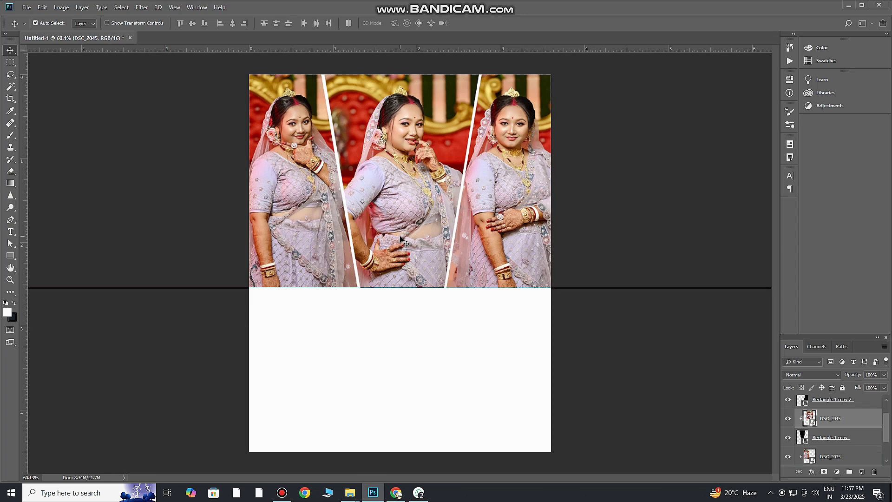
{"action": "left_click", "coordinate": [826, 408]}
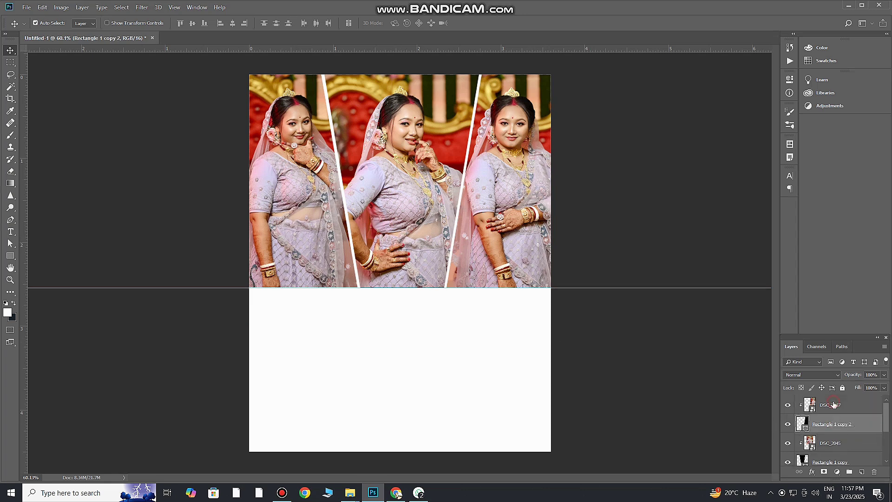
Step: Paint soft white across the bottoms of the three photos on a new layer
{"action": "key", "text": "alt+bracketright"}
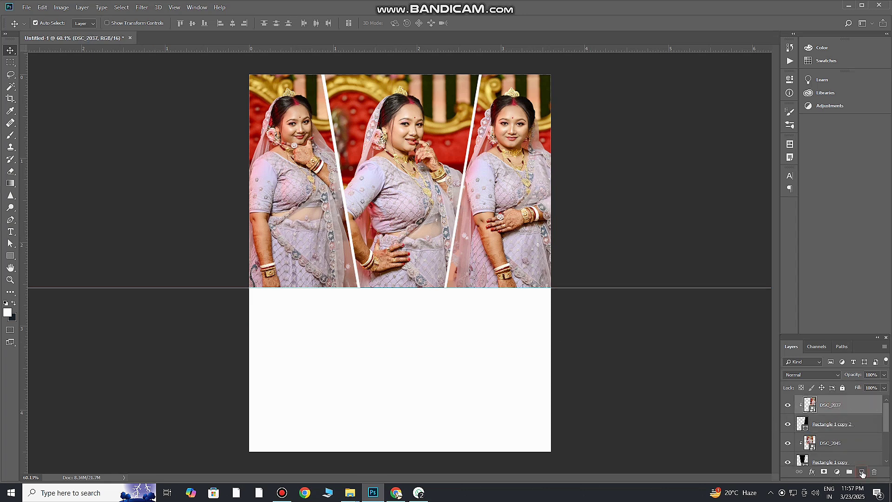
{"action": "left_click", "coordinate": [863, 473]}
{"action": "left_click", "coordinate": [863, 473]}
{"action": "key", "text": "Delete"}
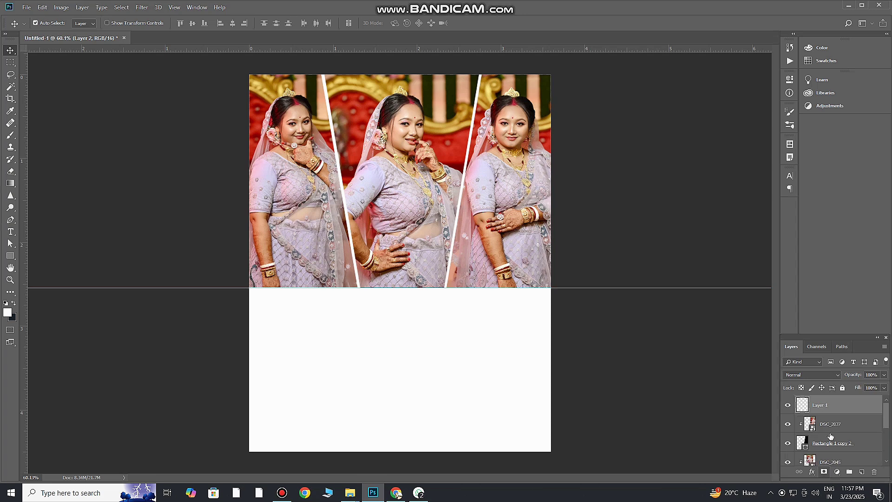
{"action": "left_click", "coordinate": [12, 139]}
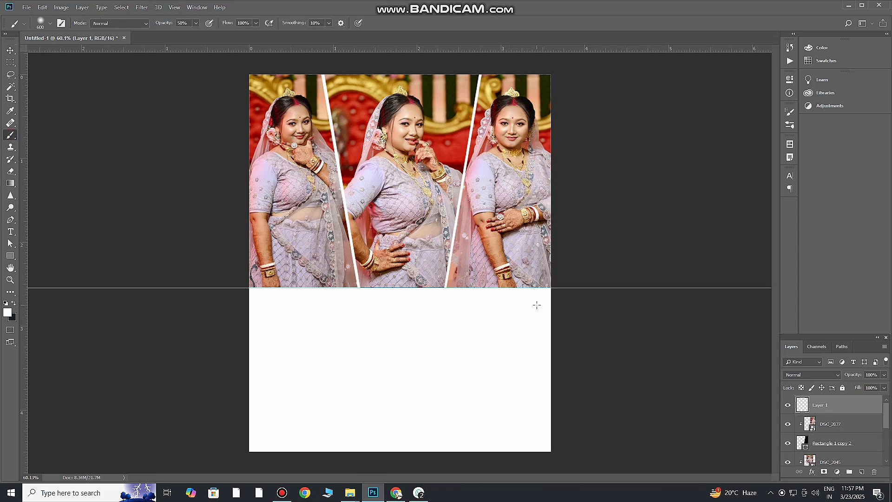
{"action": "left_click_drag", "start_coordinate": [539, 297], "coordinate": [257, 316]}
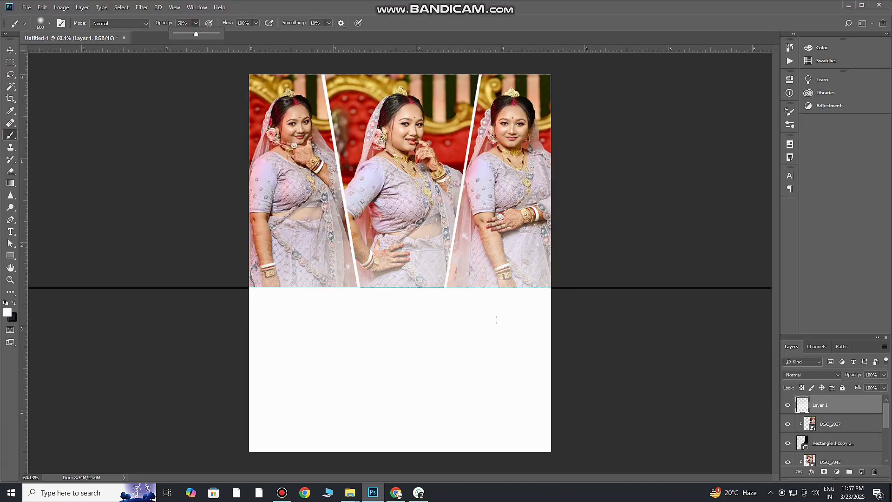
{"action": "mouse_move", "coordinate": [496, 319]}
{"action": "left_mouse_down"}
{"action": "mouse_move", "coordinate": [524, 308]}
{"action": "mouse_move", "coordinate": [255, 335]}
{"action": "mouse_move", "coordinate": [281, 337]}
{"action": "left_mouse_up"}
{"action": "left_click_drag", "start_coordinate": [358, 335], "coordinate": [408, 336]}
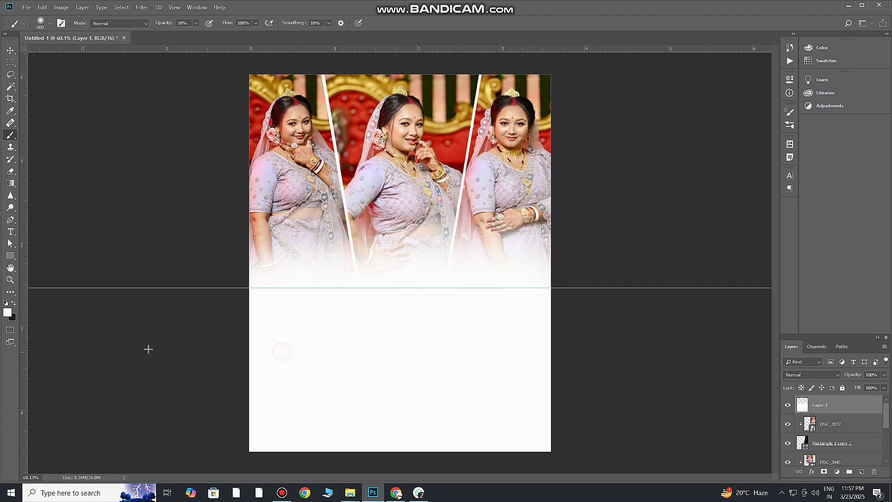
Step: Open the Downloads folder and drag the full-length bride image into the collage
{"action": "key", "text": "v"}
{"action": "mouse_move", "coordinate": [350, 493]}
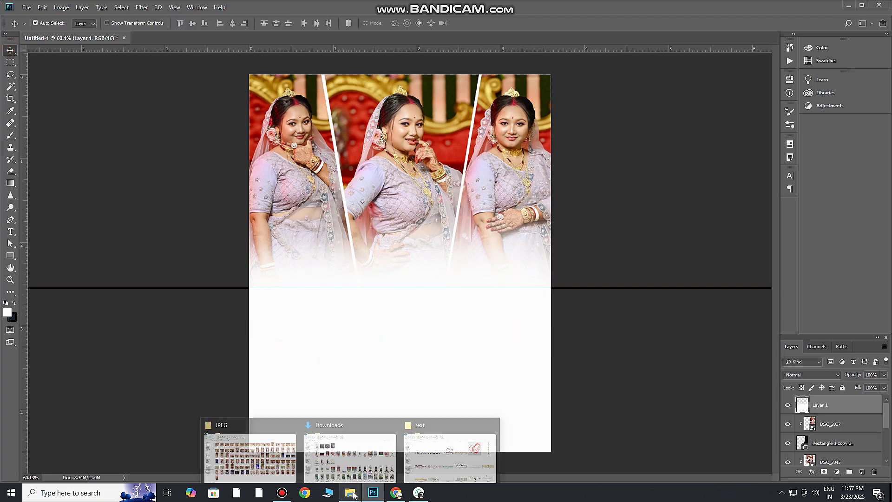
{"action": "left_click", "coordinate": [350, 454]}
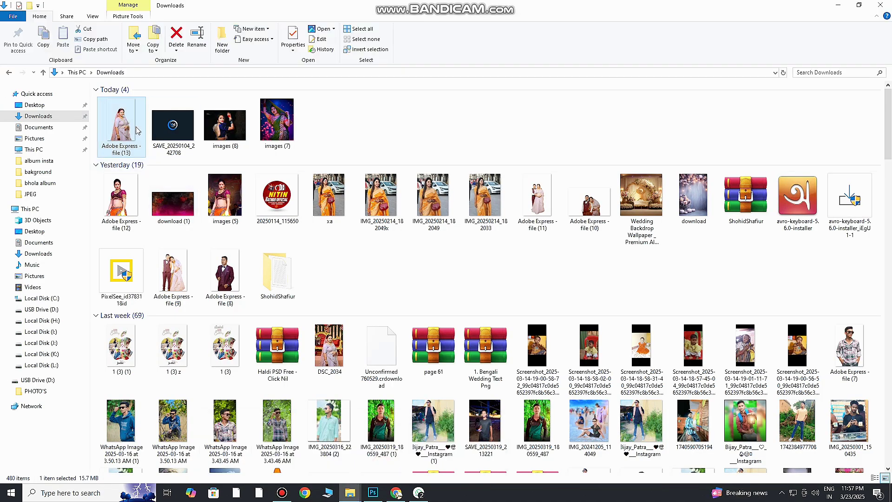
{"action": "mouse_move", "coordinate": [121, 121]}
{"action": "left_mouse_down"}
{"action": "mouse_move", "coordinate": [370, 497]}
{"action": "mouse_move", "coordinate": [405, 370]}
{"action": "left_mouse_up"}
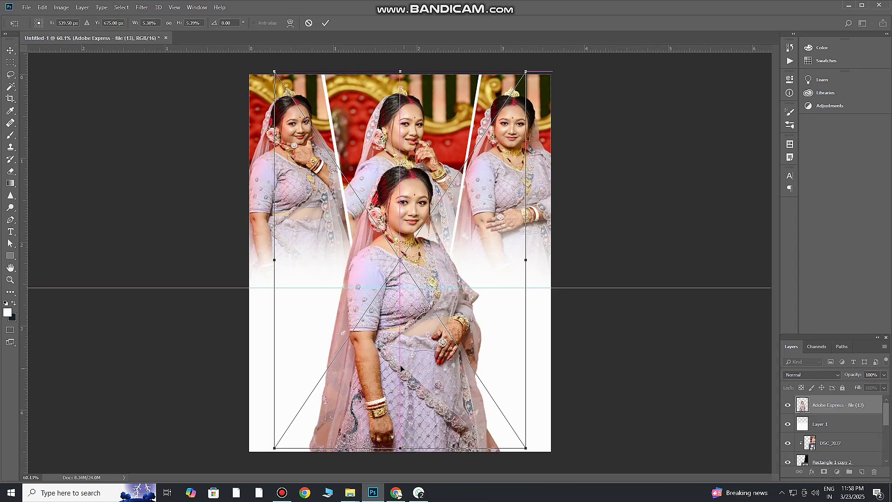
Step: Shrink the bride cutout slightly, centre it at the canvas bottom, commit, and clear guides
{"action": "left_click_drag", "start_coordinate": [404, 369], "coordinate": [400, 369]}
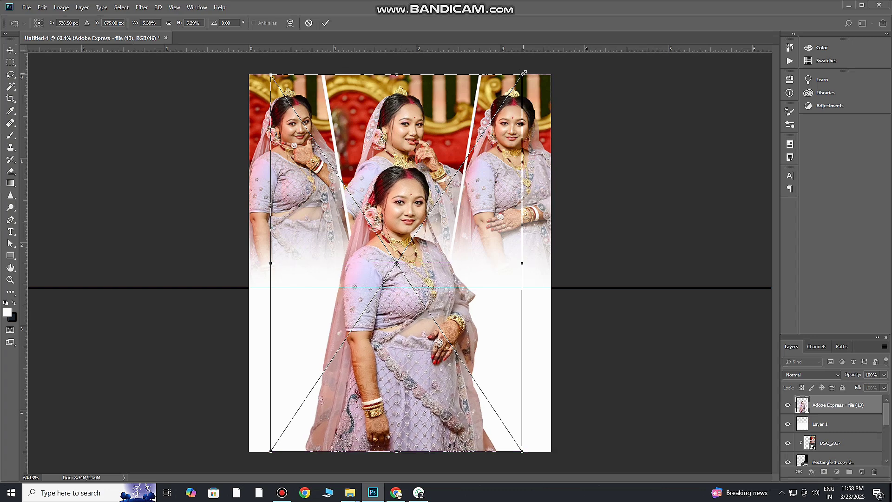
{"action": "left_click_drag", "start_coordinate": [524, 73], "coordinate": [507, 93]}
{"action": "left_click_drag", "start_coordinate": [423, 315], "coordinate": [432, 334]}
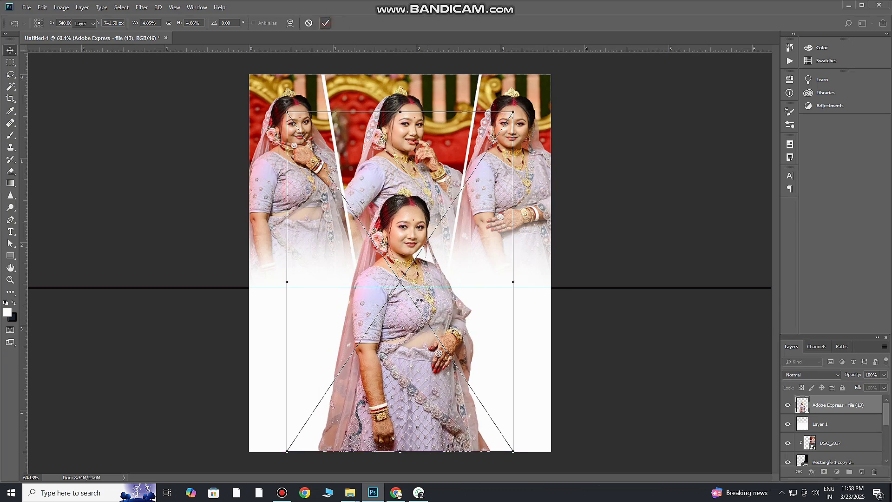
{"action": "key", "text": "Return"}
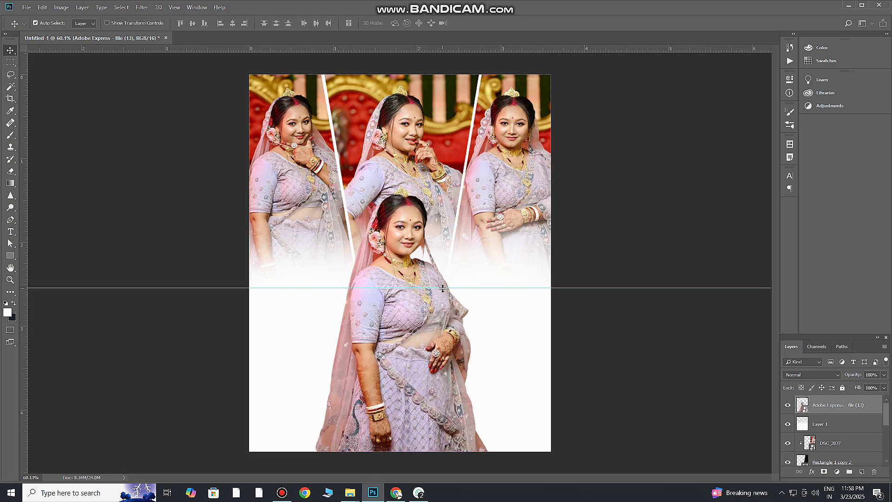
{"action": "mouse_move", "coordinate": [465, 48]}
{"action": "left_mouse_down"}
{"action": "mouse_move", "coordinate": [464, 60]}
{"action": "mouse_move", "coordinate": [464, 48]}
{"action": "left_mouse_up"}
{"action": "key", "text": "ctrl+;"}
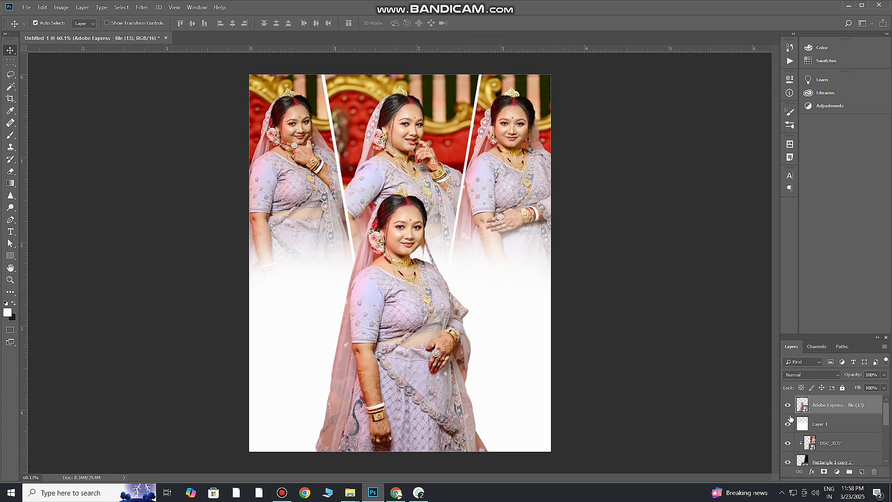
Step: Bring the glow shape from the gow efff folder on Local Disk (J:) into the collage
{"action": "left_click", "coordinate": [350, 493]}
{"action": "mouse_move", "coordinate": [350, 454]}
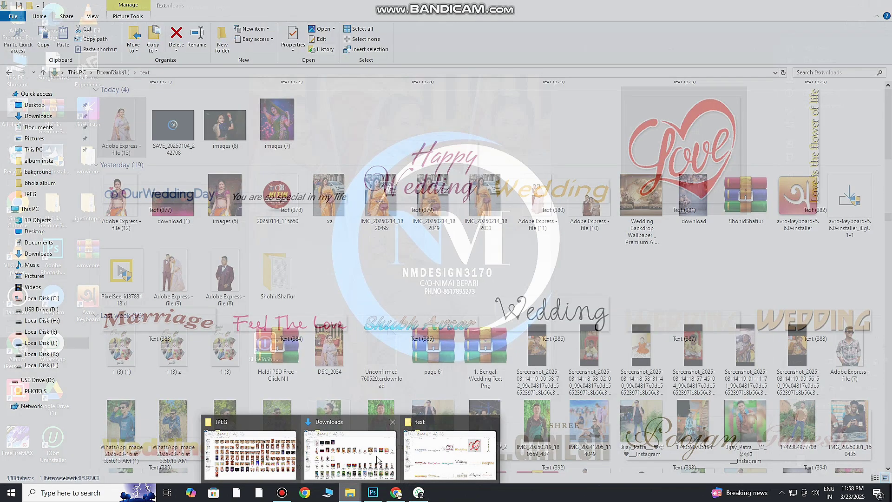
{"action": "left_click", "coordinate": [377, 460]}
{"action": "left_click", "coordinate": [70, 344]}
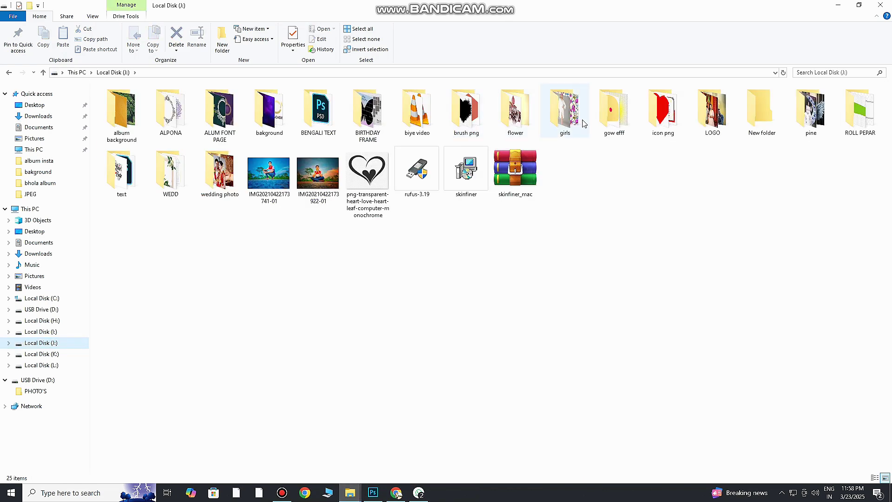
{"action": "double_click", "coordinate": [600, 123]}
{"action": "mouse_move", "coordinate": [171, 111]}
{"action": "left_mouse_down"}
{"action": "mouse_move", "coordinate": [370, 488]}
{"action": "mouse_move", "coordinate": [448, 365]}
{"action": "left_mouse_up"}
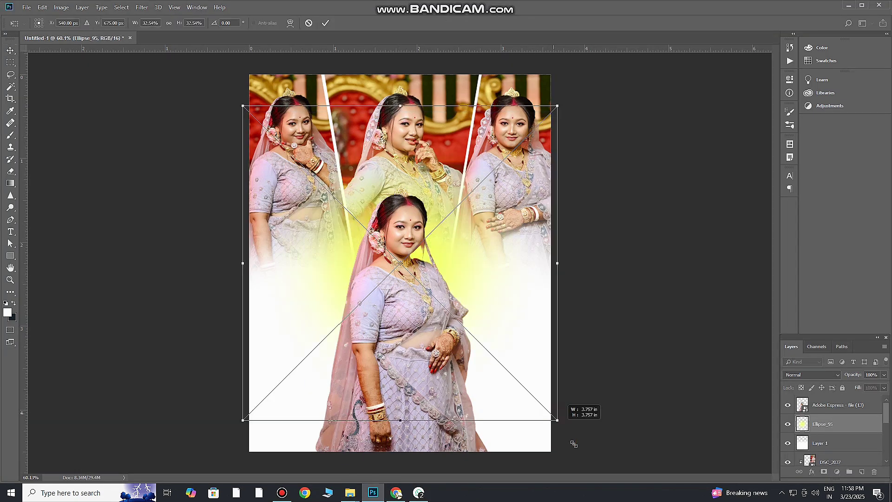
Step: Enlarge the yellow glow and move it lower behind the bride
{"action": "left_click_drag", "start_coordinate": [553, 413], "coordinate": [649, 500]}
{"action": "left_click_drag", "start_coordinate": [466, 260], "coordinate": [455, 320]}
{"action": "left_click", "coordinate": [325, 22]}
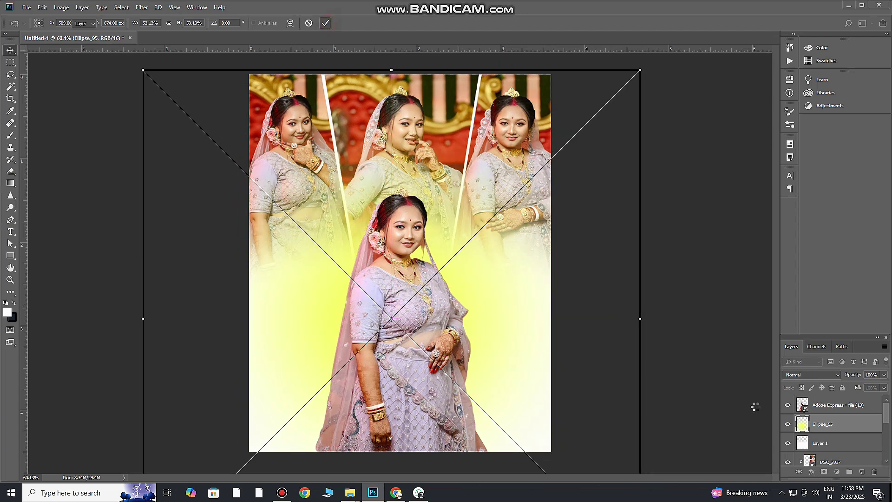
Step: Give the glow a gold f7b219 Color Overlay at 68%, then fade the layer to 41% opacity
{"action": "double_click", "coordinate": [876, 425]}
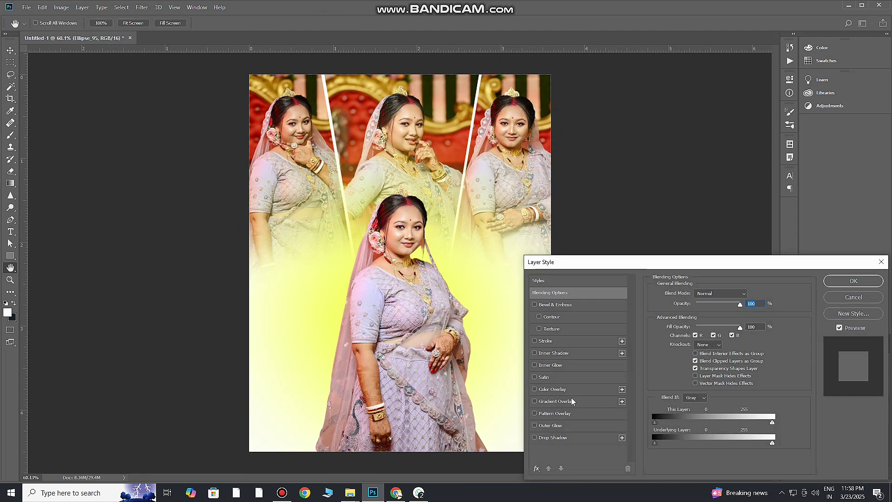
{"action": "left_click", "coordinate": [567, 390]}
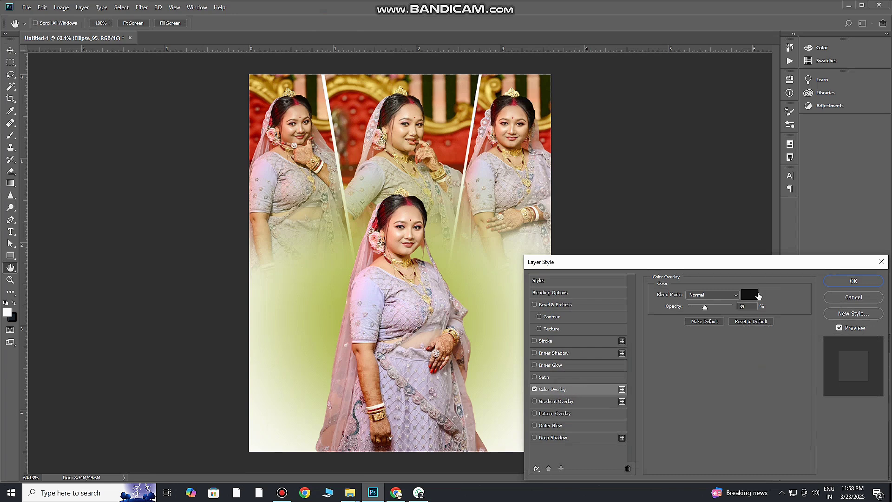
{"action": "left_click", "coordinate": [749, 295]}
{"action": "left_click", "coordinate": [447, 125]}
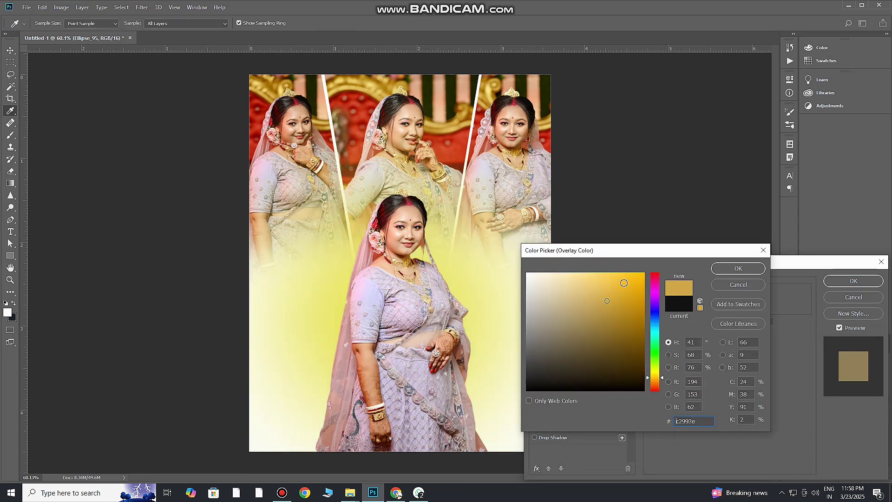
{"action": "left_click_drag", "start_coordinate": [607, 301], "coordinate": [633, 276]}
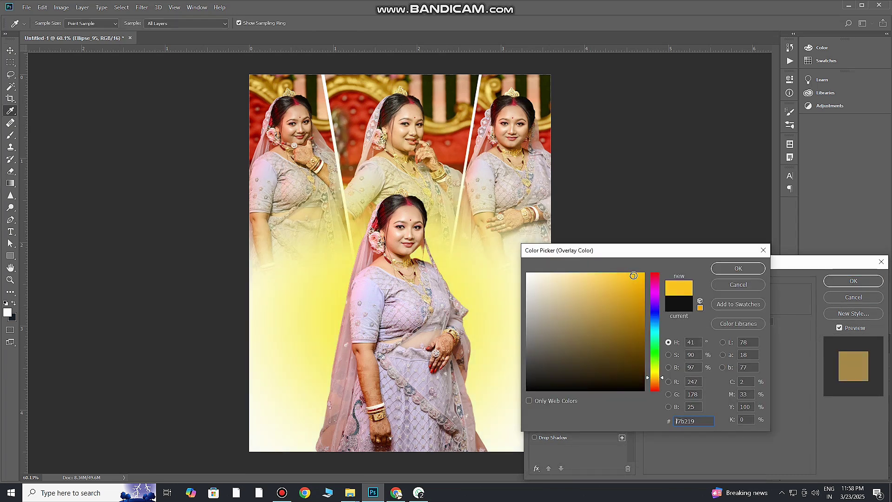
{"action": "left_click", "coordinate": [739, 269]}
{"action": "mouse_move", "coordinate": [716, 306]}
{"action": "left_mouse_down"}
{"action": "mouse_move", "coordinate": [704, 305]}
{"action": "mouse_move", "coordinate": [718, 305]}
{"action": "left_mouse_up"}
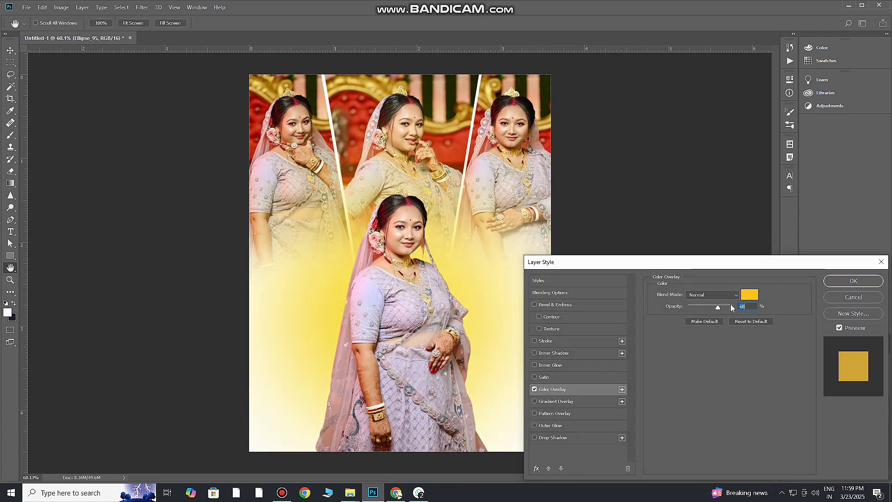
{"action": "key", "text": "Return"}
{"action": "left_click", "coordinate": [884, 375]}
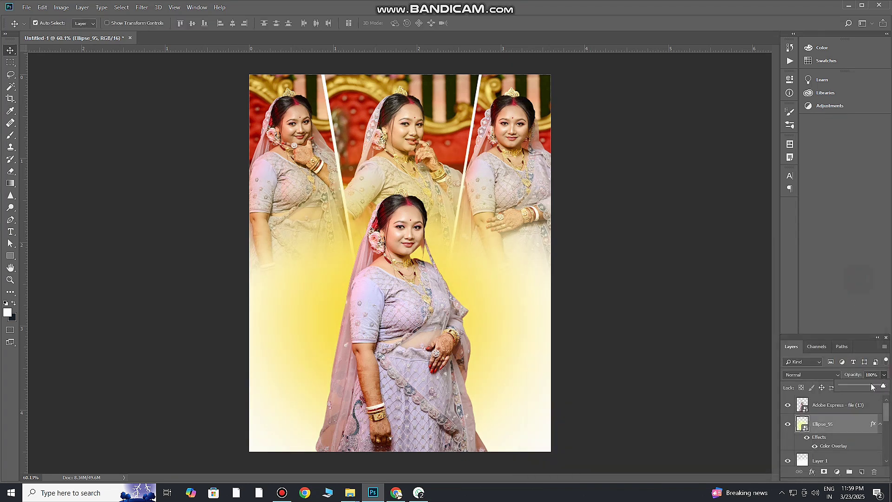
{"action": "left_click_drag", "start_coordinate": [873, 387], "coordinate": [865, 388]}
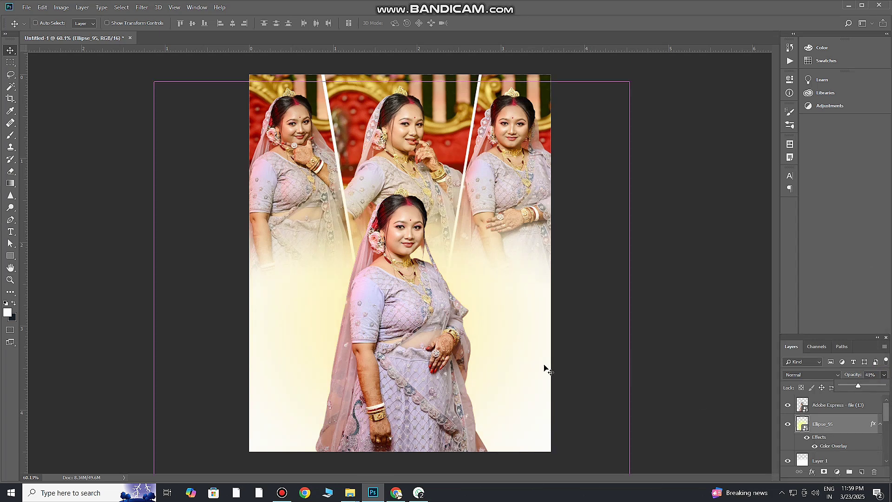
Step: Scale the Ellipse_95 glow up with Free Transform and shift it downward
{"action": "scroll", "coordinate": [505, 329], "scroll_direction": "down", "scroll_amount": 2}
{"action": "key", "text": "ctrl+t"}
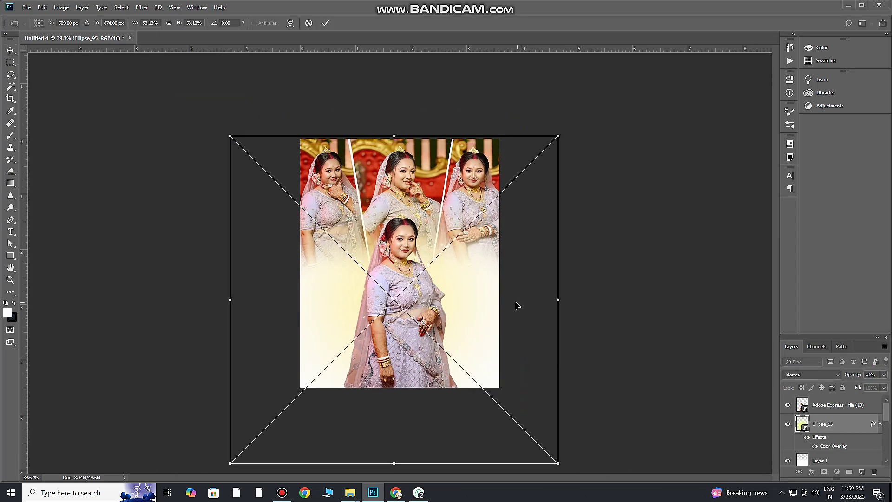
{"action": "scroll", "coordinate": [517, 304], "scroll_direction": "down", "scroll_amount": 2}
{"action": "left_click_drag", "start_coordinate": [503, 396], "coordinate": [556, 442]}
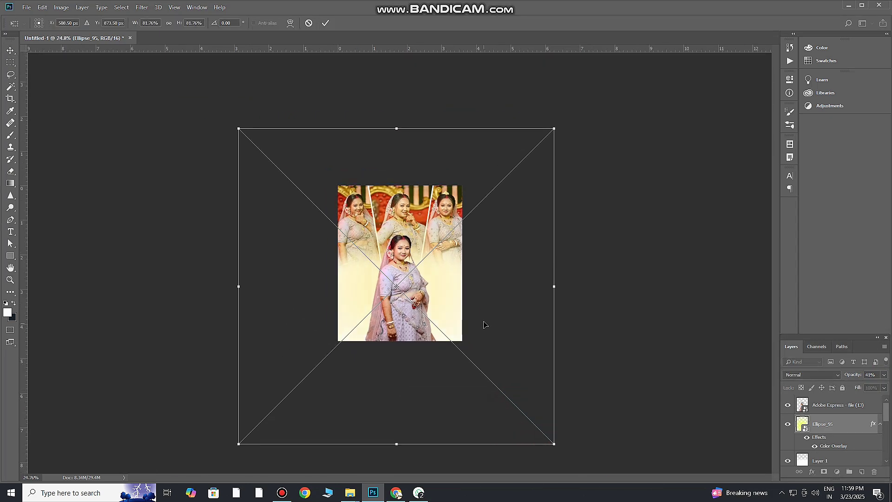
{"action": "mouse_move", "coordinate": [479, 314]}
{"action": "left_mouse_down"}
{"action": "mouse_move", "coordinate": [479, 328]}
{"action": "mouse_move", "coordinate": [460, 296]}
{"action": "mouse_move", "coordinate": [451, 397]}
{"action": "left_mouse_up"}
{"action": "left_click", "coordinate": [326, 24]}
Step: Move the enlarged glow back up so it spreads across the lower poster
{"action": "scroll", "coordinate": [453, 288], "scroll_direction": "up", "scroll_amount": 3}
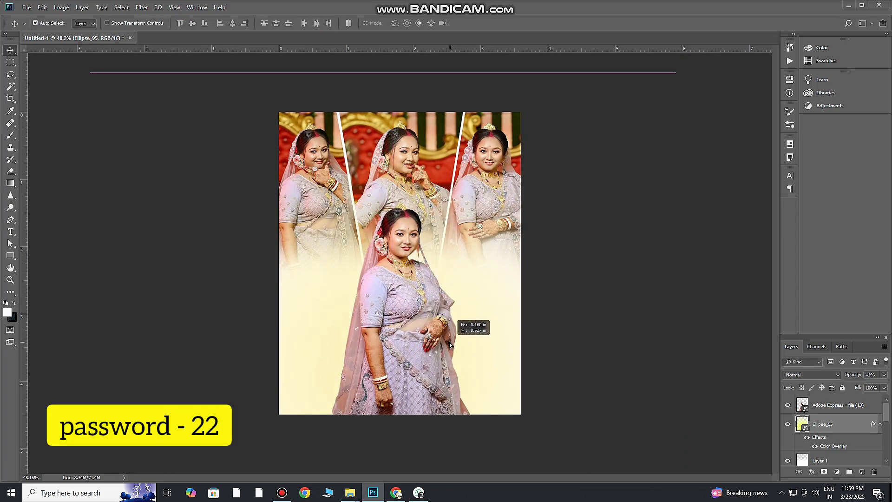
{"action": "left_click_drag", "start_coordinate": [451, 397], "coordinate": [454, 342]}
{"action": "scroll", "coordinate": [455, 325], "scroll_direction": "up", "scroll_amount": 2}
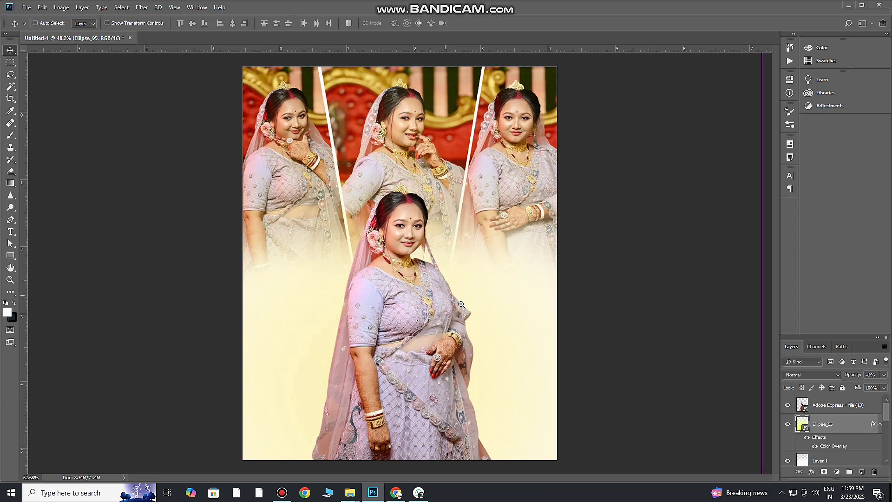
{"action": "scroll", "coordinate": [459, 305], "scroll_direction": "down", "scroll_amount": 1}
{"action": "scroll", "coordinate": [460, 305], "scroll_direction": "down", "scroll_amount": 2}
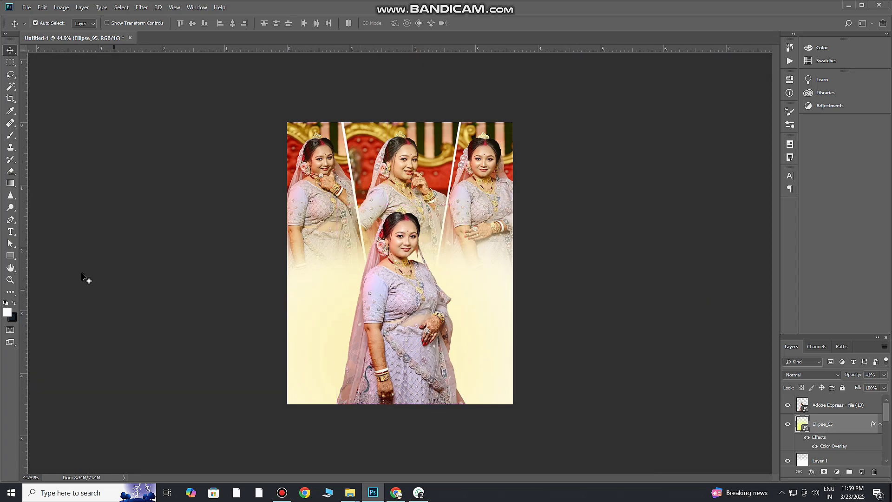
{"action": "left_click", "coordinate": [10, 232]}
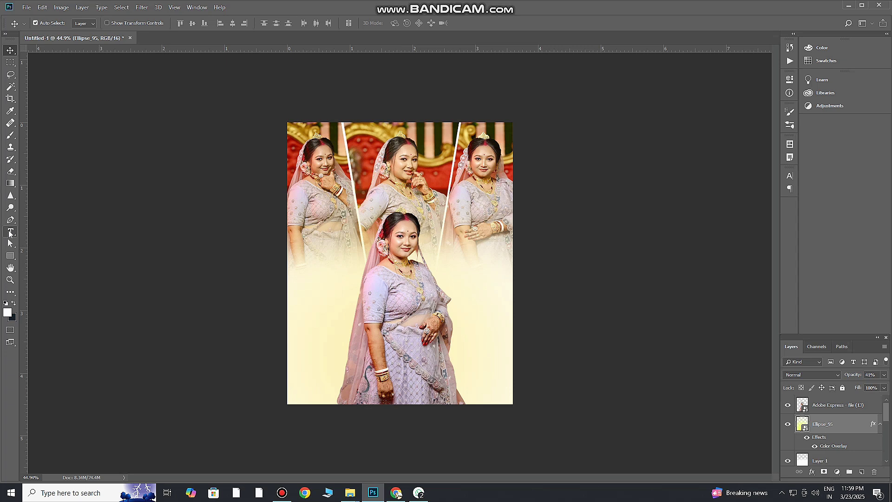
Step: Type BRIDE on the poster, enlarge it across the width and move it lower
{"action": "left_click", "coordinate": [308, 305]}
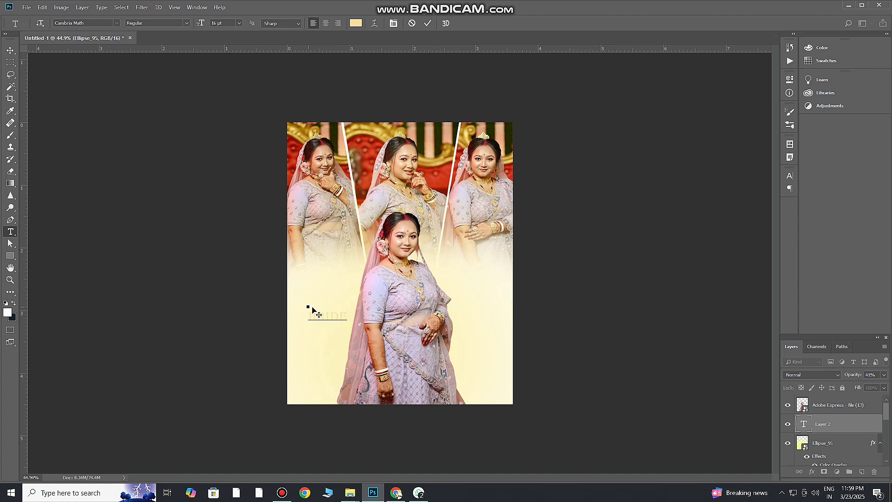
{"action": "key", "text": "ctrl"}
{"action": "left_click_drag", "start_coordinate": [347, 347], "coordinate": [439, 374]}
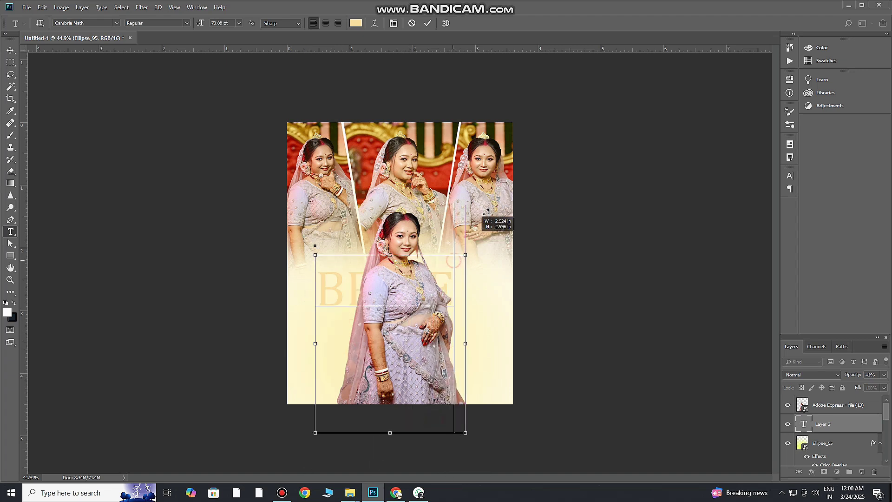
{"action": "left_click_drag", "start_coordinate": [439, 375], "coordinate": [509, 173]}
{"action": "left_click_drag", "start_coordinate": [467, 254], "coordinate": [464, 319]}
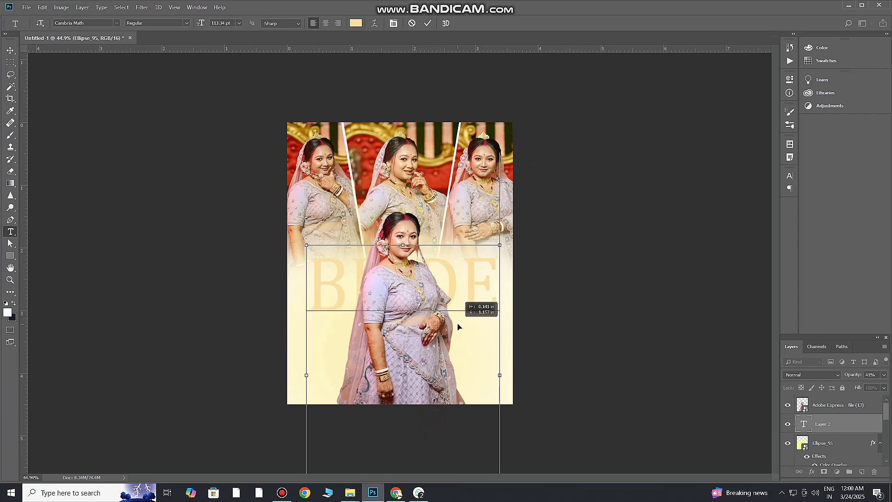
Step: Fine-tune BRIDE to about 113 pt spanning the poster and commit the text
{"action": "key", "text": "ctrl+minus"}
{"action": "scroll", "coordinate": [429, 288], "scroll_direction": "down", "scroll_amount": 2}
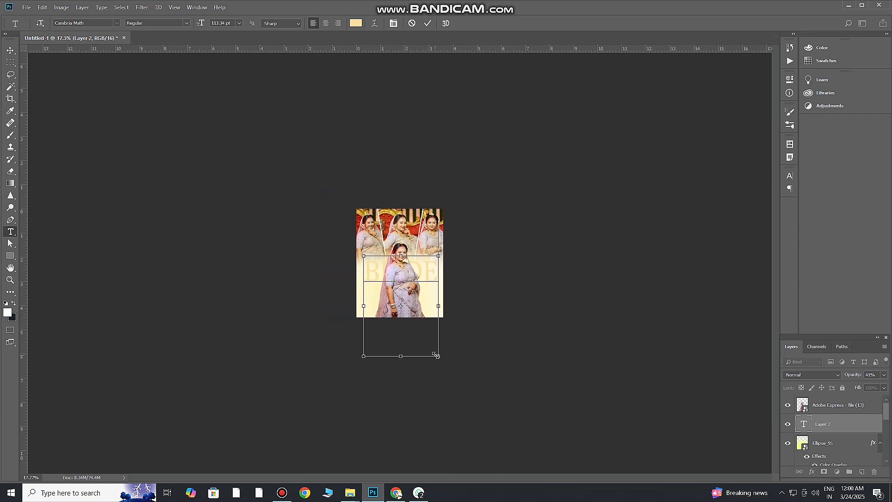
{"action": "mouse_move", "coordinate": [437, 356]}
{"action": "left_mouse_down"}
{"action": "mouse_move", "coordinate": [451, 351]}
{"action": "mouse_move", "coordinate": [436, 357]}
{"action": "left_mouse_up"}
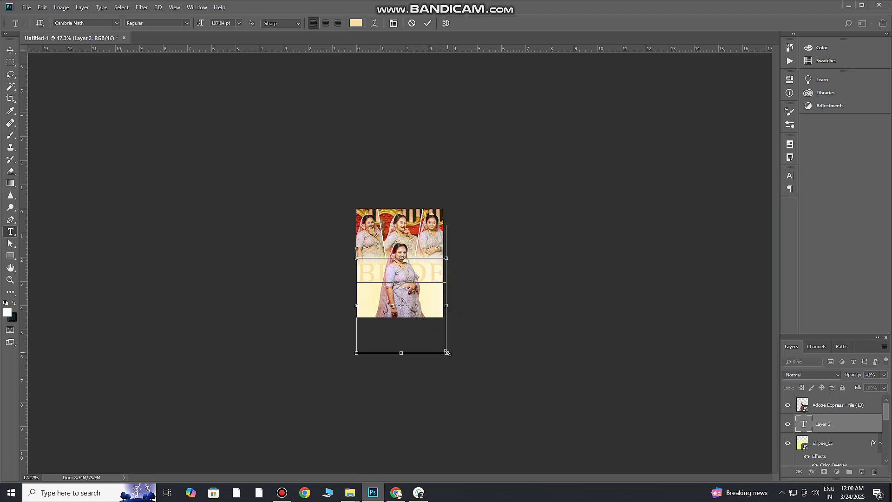
{"action": "left_click_drag", "start_coordinate": [446, 353], "coordinate": [441, 358]}
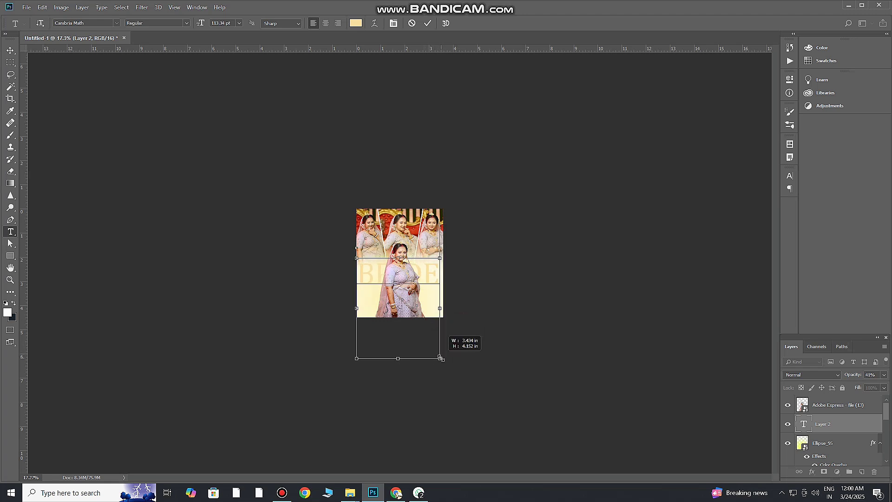
{"action": "scroll", "coordinate": [446, 325], "scroll_direction": "up", "scroll_amount": 5, "text": "alt"}
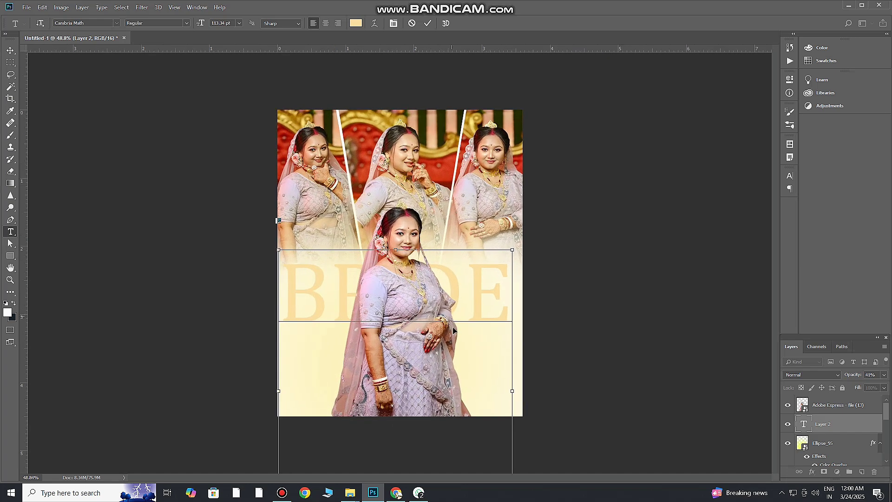
{"action": "left_click", "coordinate": [428, 23]}
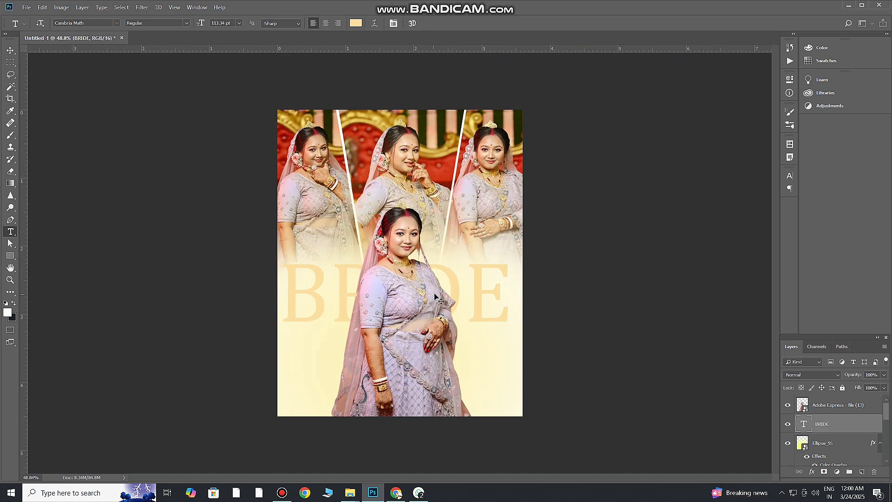
{"action": "left_click", "coordinate": [441, 298], "text": "ctrl"}
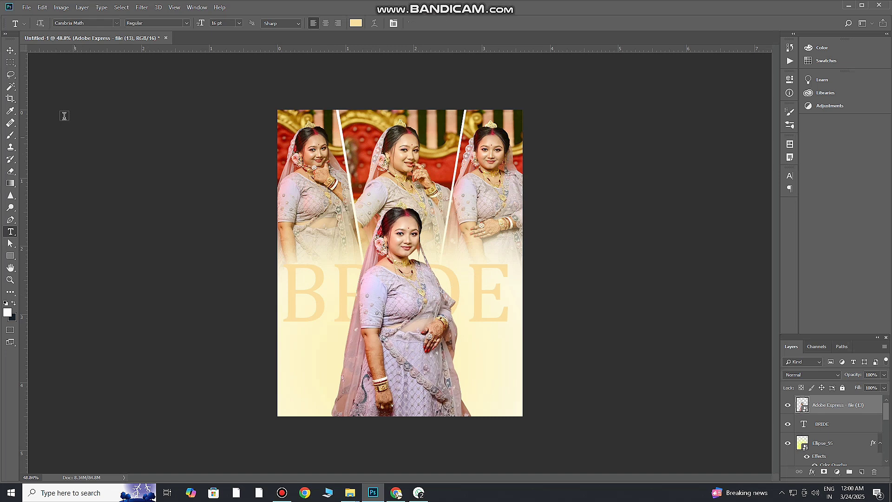
Step: Nudge the BRIDE text slightly down and right
{"action": "left_click", "coordinate": [16, 53]}
{"action": "left_click", "coordinate": [480, 270]}
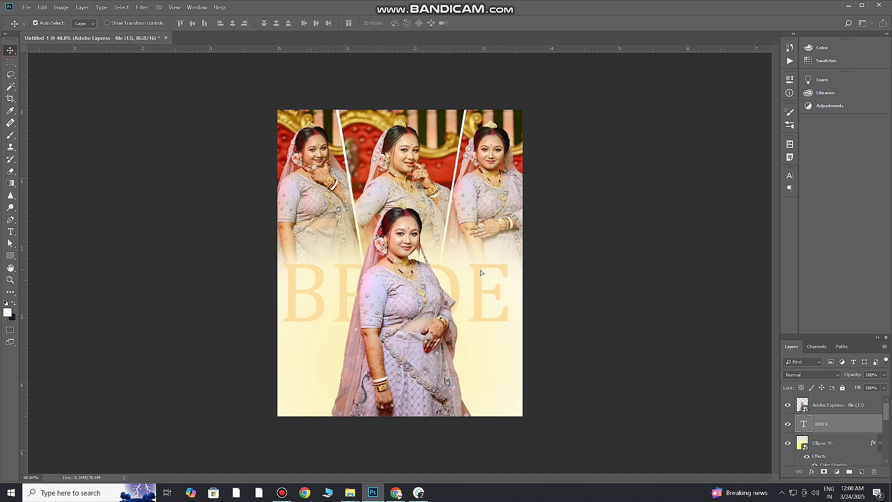
{"action": "left_click_drag", "start_coordinate": [481, 273], "coordinate": [481, 282]}
Step: Add a layer mask to the Ellipse_95 glow layer
{"action": "left_click", "coordinate": [844, 445]}
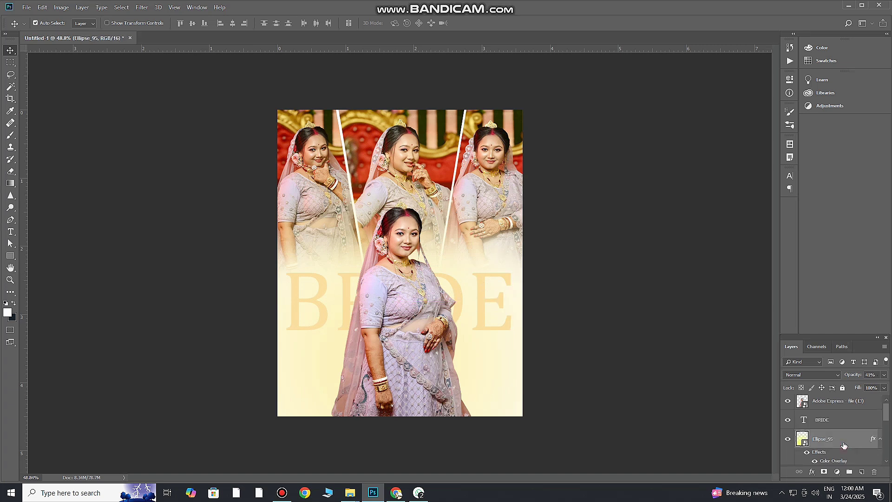
{"action": "left_click", "coordinate": [825, 472]}
{"action": "key", "text": "b"}
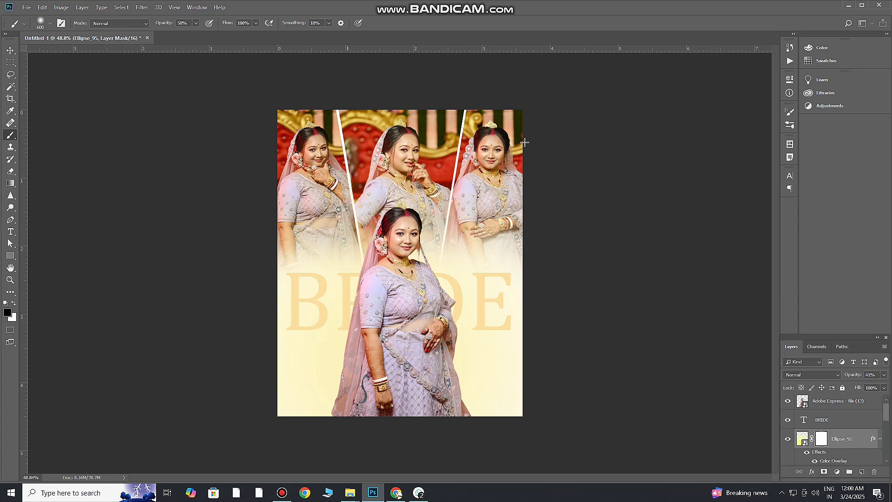
{"action": "key", "text": "v"}
Step: Select the BRIDE text layer and swap the foreground and background colours
{"action": "left_click", "coordinate": [474, 223]}
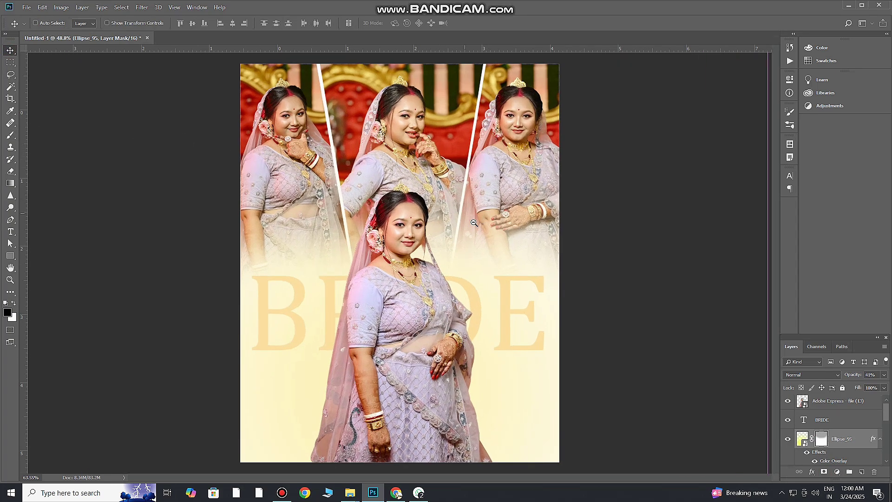
{"action": "scroll", "coordinate": [474, 223], "scroll_direction": "up", "scroll_amount": 2}
{"action": "scroll", "coordinate": [472, 225], "scroll_direction": "down", "scroll_amount": 2}
{"action": "scroll", "coordinate": [469, 227], "scroll_direction": "down", "scroll_amount": 2}
{"action": "scroll", "coordinate": [467, 230], "scroll_direction": "down", "scroll_amount": 2}
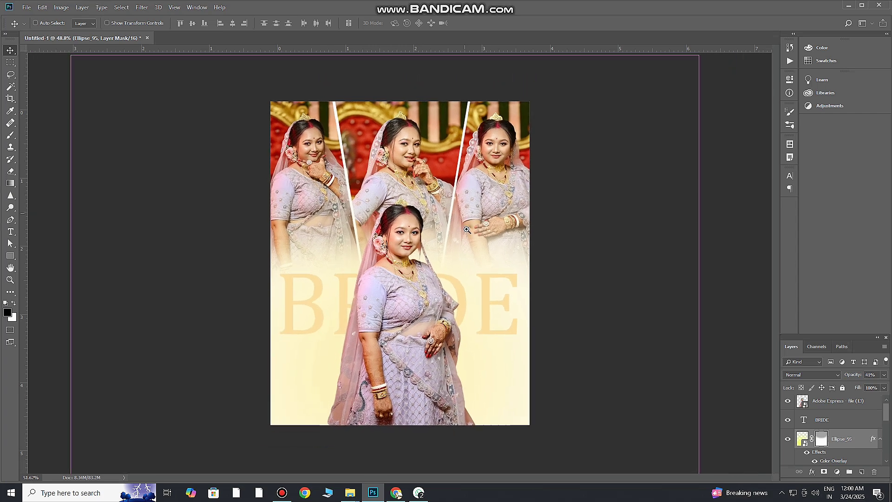
{"action": "scroll", "coordinate": [467, 230], "scroll_direction": "up", "scroll_amount": 2}
{"action": "left_click", "coordinate": [494, 303], "text": "ctrl"}
{"action": "key", "text": "x"}
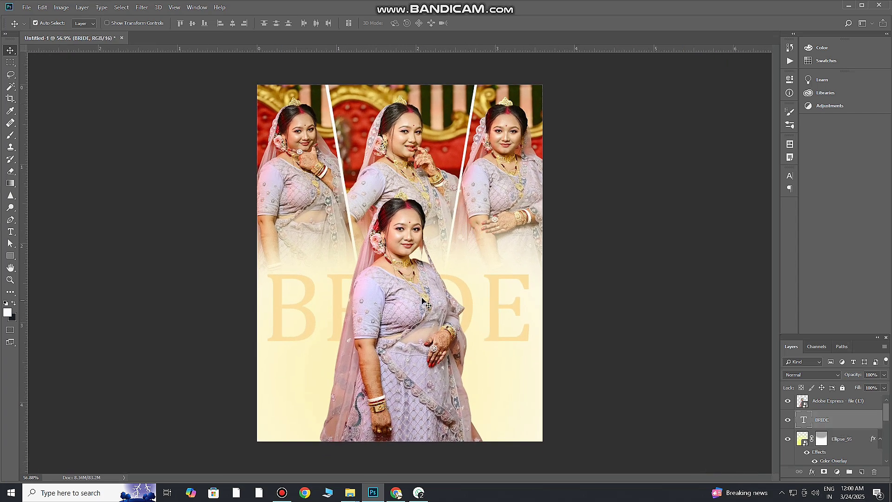
Step: Tint BRIDE with a pink dcb5cd Color Overlay sampled from the dress at about 30% opacity
{"action": "double_click", "coordinate": [863, 421]}
{"action": "left_click", "coordinate": [593, 389]}
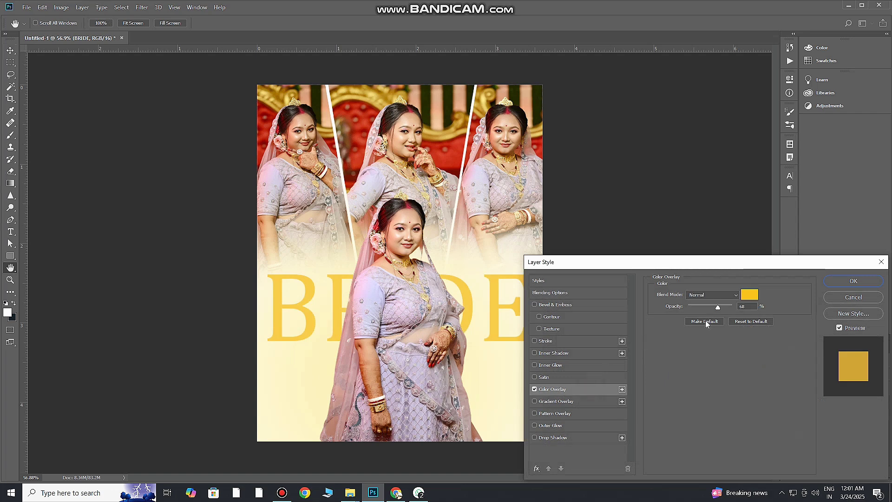
{"action": "left_click", "coordinate": [753, 297]}
{"action": "left_click", "coordinate": [394, 305]}
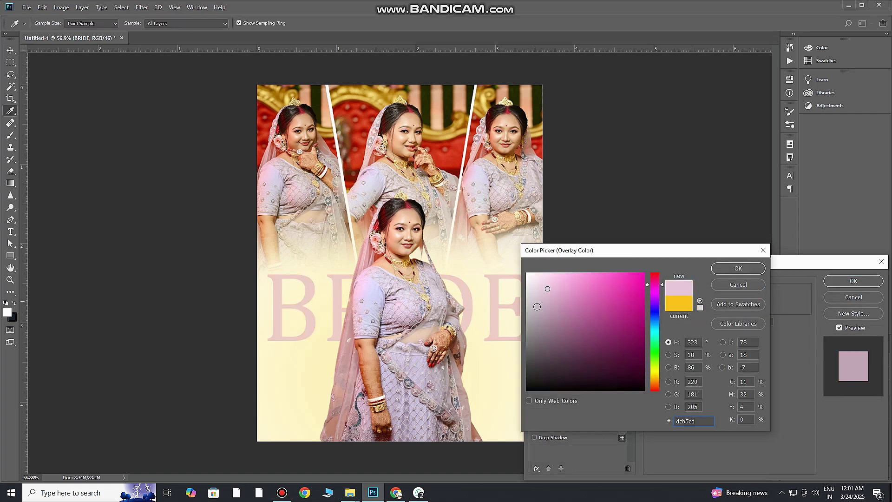
{"action": "left_click", "coordinate": [731, 270]}
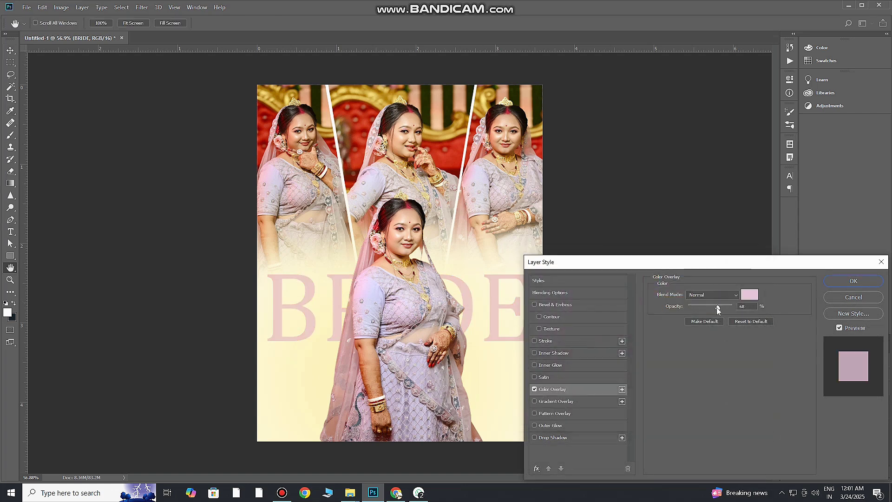
{"action": "mouse_move", "coordinate": [716, 307]}
{"action": "left_mouse_down"}
{"action": "mouse_move", "coordinate": [701, 307]}
{"action": "mouse_move", "coordinate": [744, 308]}
{"action": "left_mouse_up"}
{"action": "key", "text": "Return"}
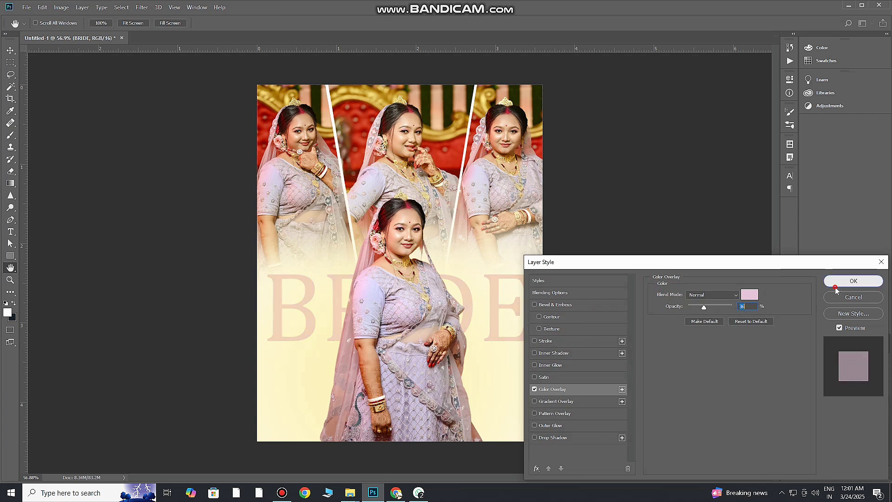
{"action": "left_click_drag", "start_coordinate": [498, 291], "coordinate": [488, 290]}
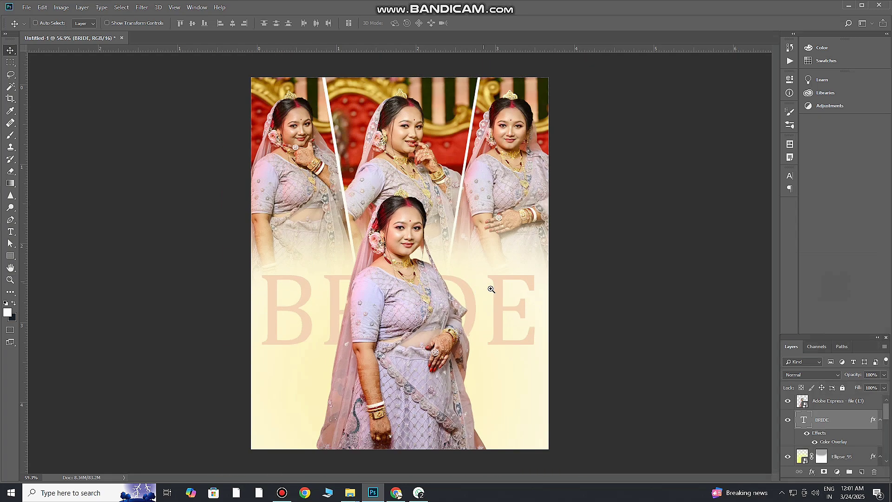